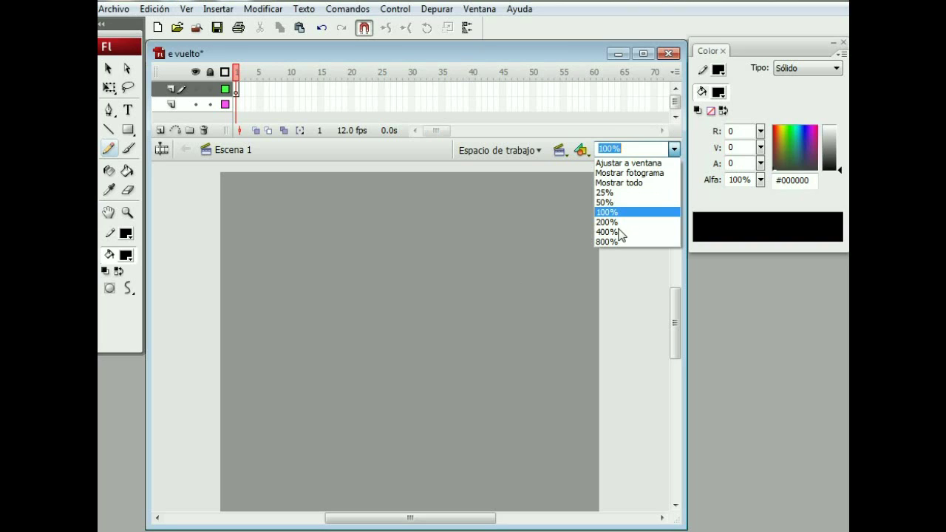
# Zoom the stage to 400% and sketch the open outline of the character's eye with the Pencil tool.
pyautogui.click(618, 232)
pyautogui.hotkey('ctrl', 'z')
pyautogui.moveTo(376, 340); pyautogui.dragTo(460, 341)
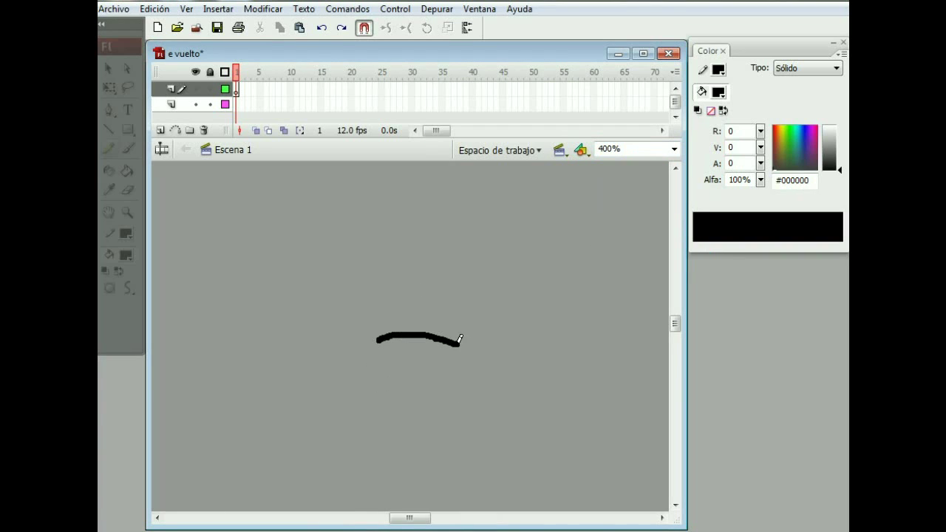
pyautogui.hotkey('ctrl', 'z')
pyautogui.moveTo(403, 300)
pyautogui.mouseDown()
pyautogui.moveTo(490, 293)
pyautogui.moveTo(443, 255)
pyautogui.moveTo(416, 278)
pyautogui.mouseUp()
pyautogui.click(329, 31)
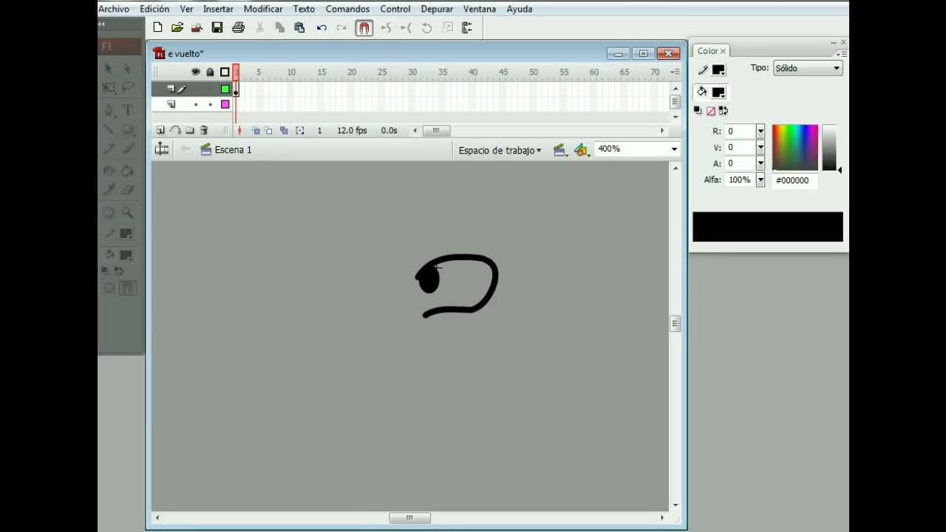
# Add a solid black oval pupil at the front of the eye, draw the curved iris line and close the eye outline.
pyautogui.moveTo(436, 267); pyautogui.dragTo(421, 291)
pyautogui.click(112, 151)
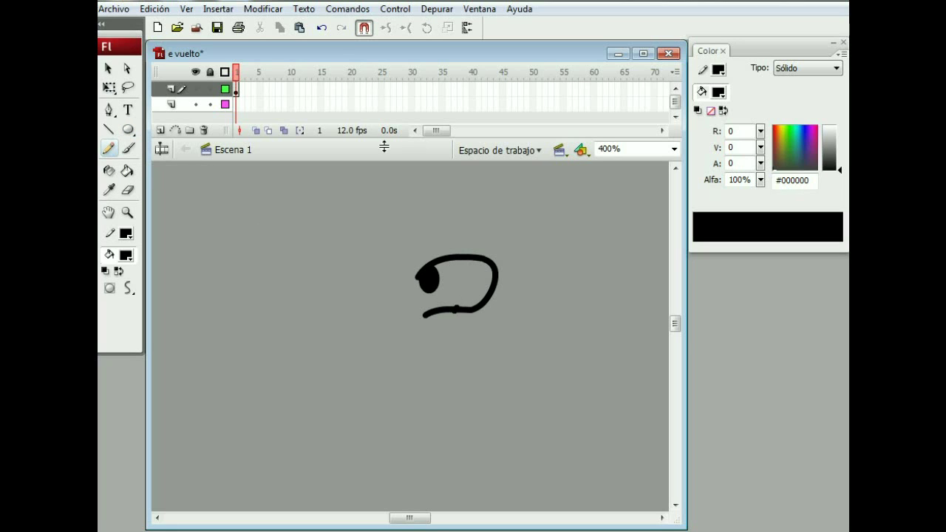
pyautogui.click(127, 192)
# Select the entire eye drawing and enlarge it with Free Transform.
pyautogui.press('q')
pyautogui.hotkey('ctrl', 'a')
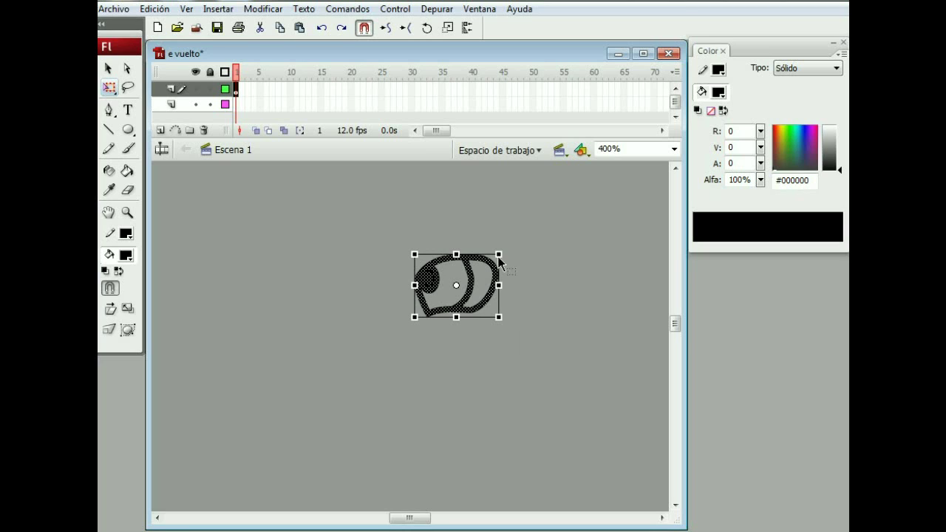
pyautogui.moveTo(504, 253)
pyautogui.mouseDown()
pyautogui.moveTo(529, 224)
pyautogui.moveTo(506, 223)
pyautogui.mouseUp()
# Draw three short curved eyelashes at the outer upper corner of the eye.
pyautogui.click(109, 149)
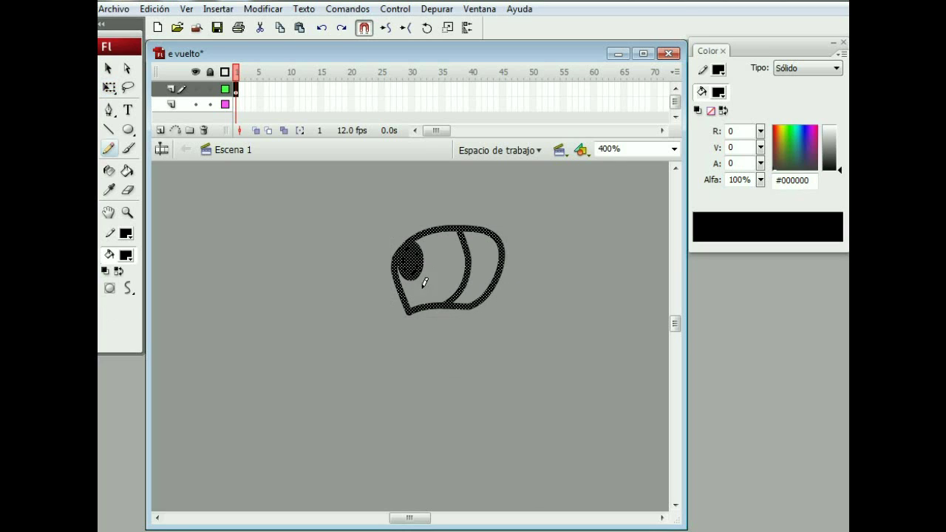
pyautogui.moveTo(500, 238); pyautogui.dragTo(532, 233)
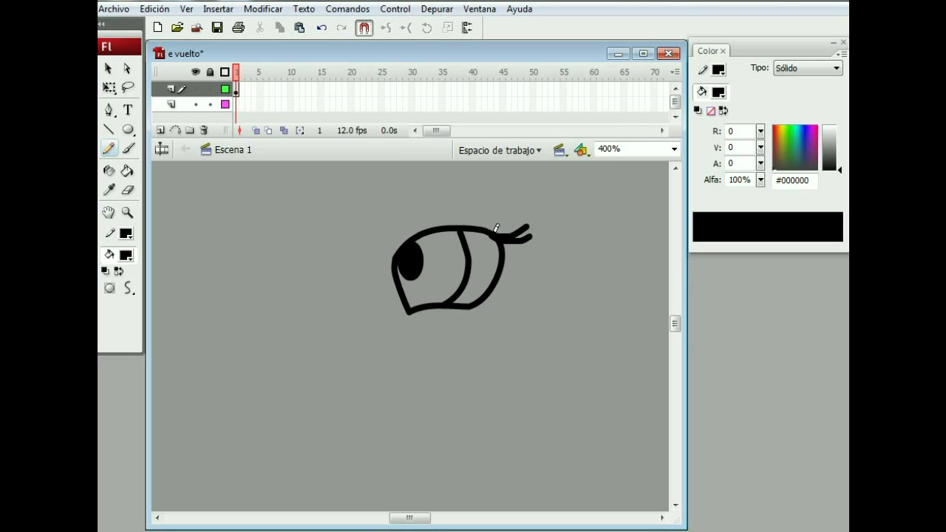
pyautogui.click(321, 27)
# Draw the face profile as a curve from brow to nose tip, continued by a long rounded chin and jaw line.
pyautogui.moveTo(339, 244)
pyautogui.mouseDown()
pyautogui.moveTo(354, 376)
pyautogui.moveTo(508, 406)
pyautogui.mouseUp()
pyautogui.hotkey('ctrl', 'z')
pyautogui.moveTo(350, 231); pyautogui.dragTo(290, 300)
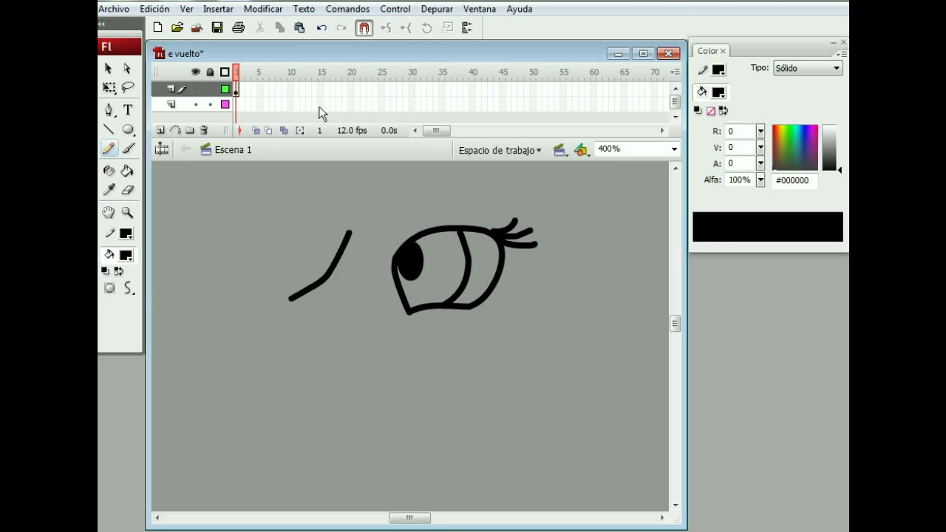
pyautogui.hotkey('ctrl', 'z')
pyautogui.moveTo(354, 235)
pyautogui.mouseDown()
pyautogui.moveTo(290, 314)
pyautogui.moveTo(510, 374)
pyautogui.mouseUp()
pyautogui.hotkey('ctrl', 'z')
pyautogui.moveTo(284, 301)
pyautogui.mouseDown()
pyautogui.moveTo(498, 401)
pyautogui.moveTo(523, 380)
pyautogui.moveTo(401, 426)
pyautogui.moveTo(528, 395)
pyautogui.moveTo(409, 407)
pyautogui.moveTo(528, 397)
pyautogui.mouseUp()
pyautogui.hotkey('ctrl', 'z')
pyautogui.hotkey('ctrl', 'z')
# Select the eye with its lashes and slightly rotate and reshape it with Free Transform.
pyautogui.click(128, 88)
pyautogui.click(110, 88)
pyautogui.moveTo(616, 368); pyautogui.dragTo(374, 198)
pyautogui.moveTo(549, 220); pyautogui.dragTo(553, 229)
pyautogui.moveTo(529, 320); pyautogui.dragTo(536, 331)
pyautogui.click(497, 355)
# Draw a small wavy mouth line just above the chin curve.
pyautogui.click(110, 149)
pyautogui.hotkey('ctrl', 'z')
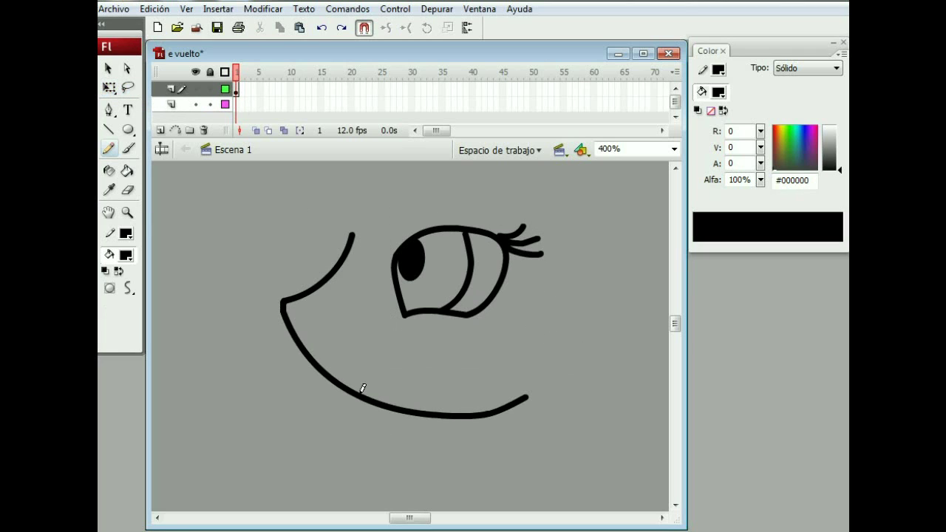
pyautogui.hotkey('ctrl', 'z')
pyautogui.moveTo(345, 370); pyautogui.dragTo(405, 367)
pyautogui.hotkey('ctrl', '-')
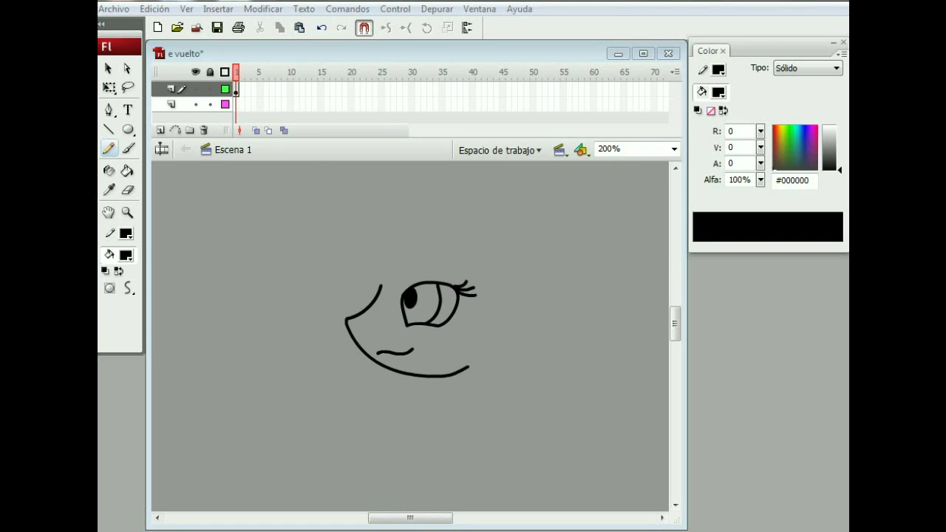
pyautogui.hotkey('alt', 'Tab')
pyautogui.click(637, 12)
pyautogui.moveTo(676, 328); pyautogui.dragTo(676, 325)
pyautogui.moveTo(397, 208)
pyautogui.mouseDown()
pyautogui.moveTo(346, 263)
pyautogui.moveTo(346, 287)
pyautogui.moveTo(440, 303)
pyautogui.moveTo(473, 295)
pyautogui.mouseUp()
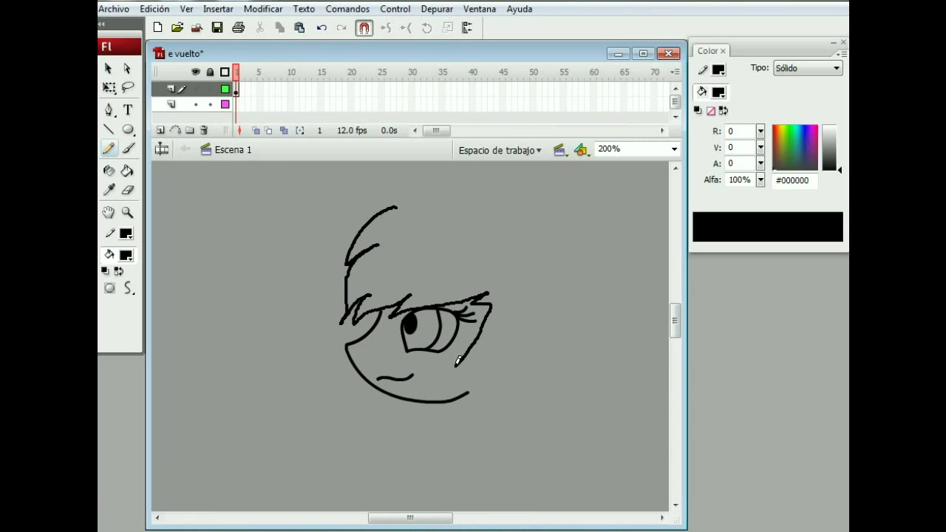
pyautogui.moveTo(521, 376); pyautogui.dragTo(546, 336)
pyautogui.click(322, 29)
pyautogui.click(322, 29)
# Outline the hair with a spiky fringe above the eye, a rounded crown and a back strand curving in to the jaw.
pyautogui.moveTo(411, 202)
pyautogui.mouseDown()
pyautogui.moveTo(342, 274)
pyautogui.moveTo(337, 323)
pyautogui.mouseUp()
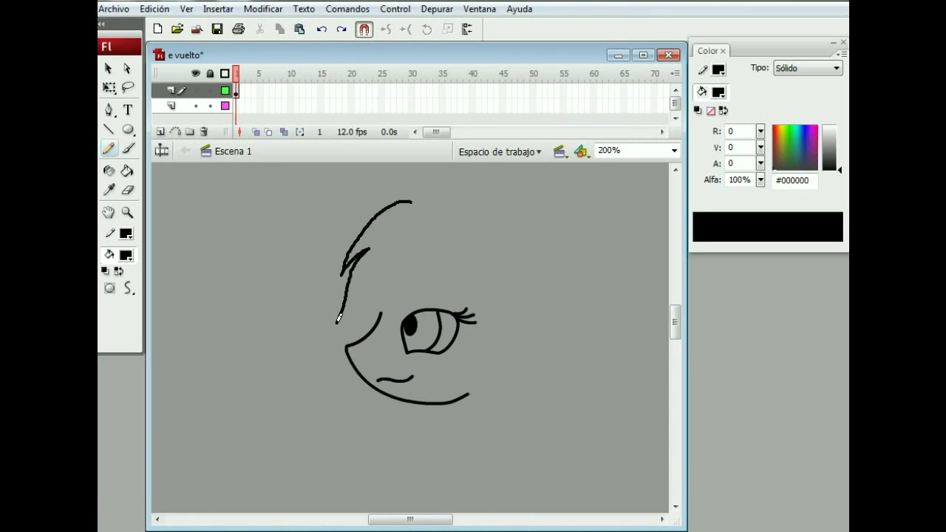
pyautogui.moveTo(411, 200)
pyautogui.mouseDown()
pyautogui.moveTo(462, 195)
pyautogui.moveTo(516, 226)
pyautogui.moveTo(537, 329)
pyautogui.moveTo(460, 402)
pyautogui.mouseUp()
pyautogui.press('e')
pyautogui.hotkey('ctrl', 'z')
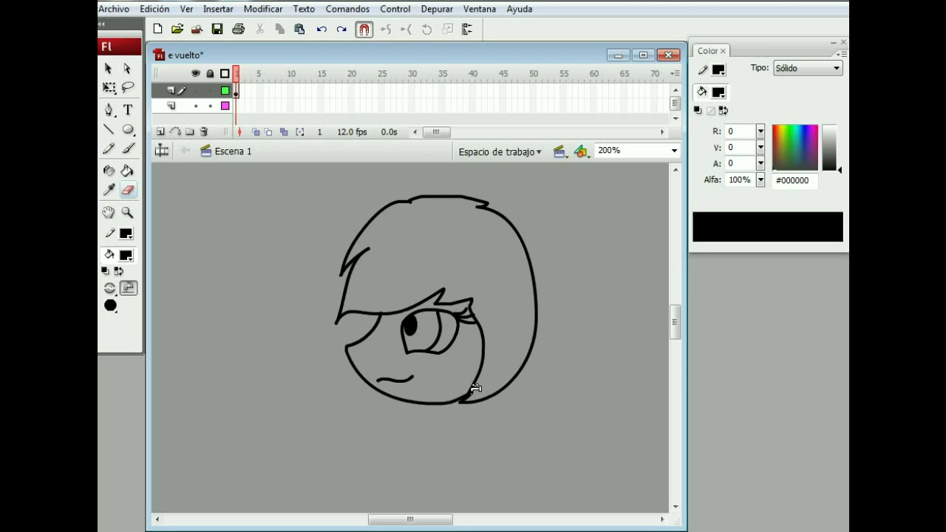
pyautogui.press('y')
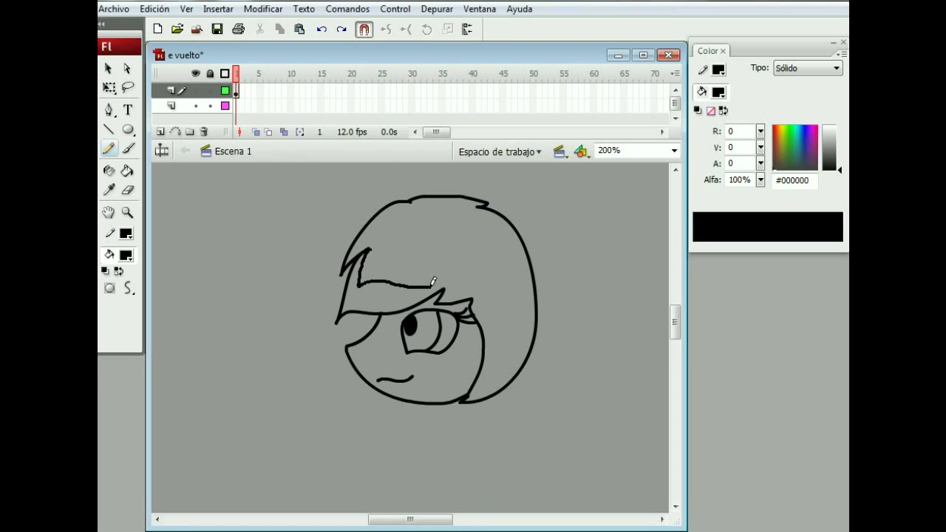
# Draw the inner contour lines of the hair along the fringe, beside the lashes and on the lower back strand.
pyautogui.moveTo(433, 282); pyautogui.dragTo(443, 286)
pyautogui.click(322, 31)
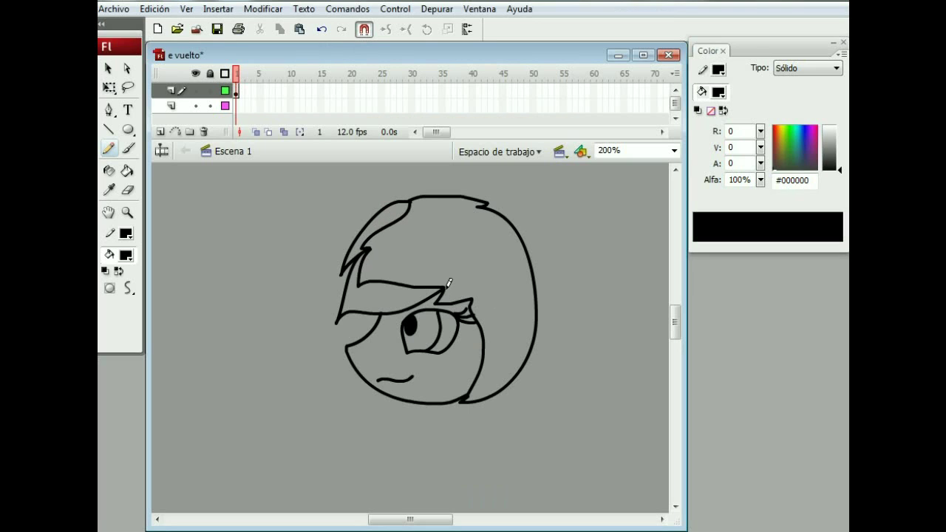
pyautogui.click(323, 30)
pyautogui.click(673, 152)
pyautogui.click(614, 207)
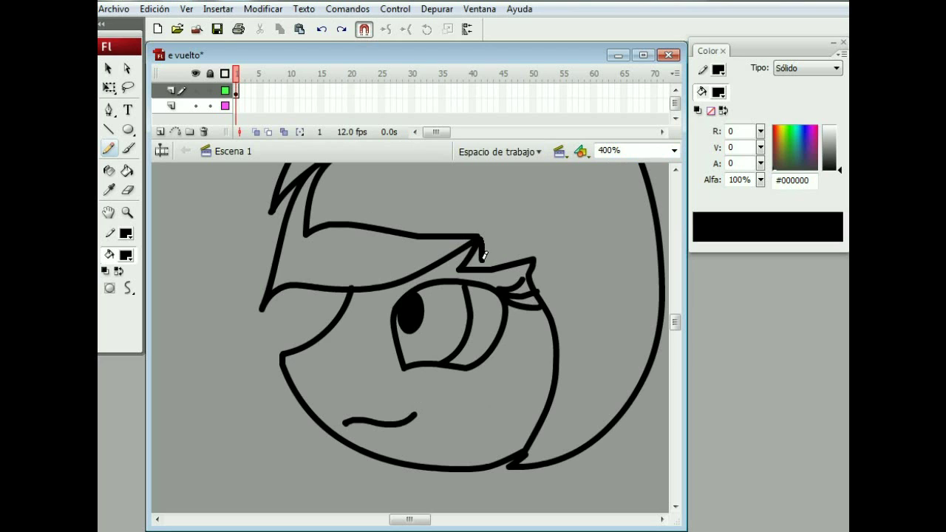
pyautogui.moveTo(645, 369)
pyautogui.mouseDown()
pyautogui.moveTo(563, 422)
pyautogui.moveTo(551, 302)
pyautogui.mouseUp()
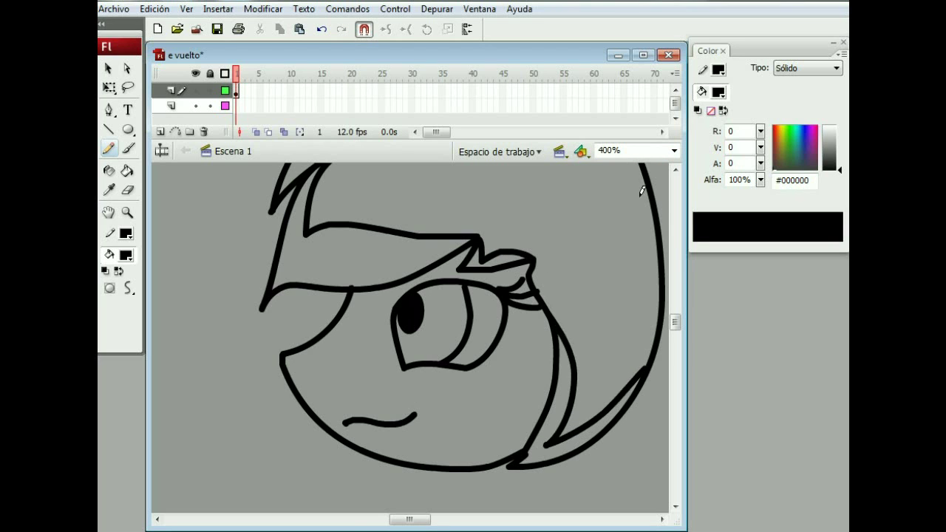
# Draw the two slightly flaring neck lines below the chin, replacing the unsuccessful strokes.
pyautogui.click(673, 150)
pyautogui.click(625, 223)
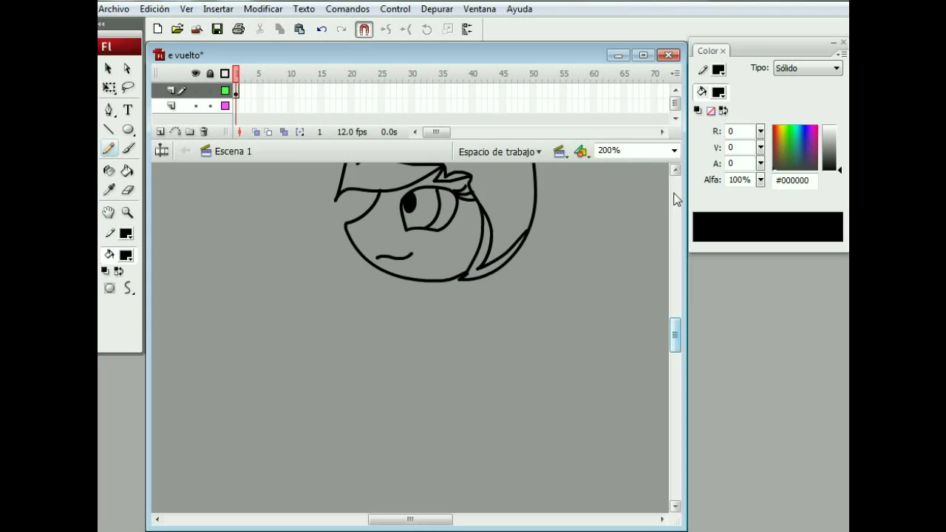
pyautogui.hotkey('ctrl', '=')
pyautogui.moveTo(458, 218); pyautogui.dragTo(422, 346)
pyautogui.moveTo(497, 217); pyautogui.dragTo(528, 359)
pyautogui.hotkey('ctrl', 'z')
pyautogui.hotkey('ctrl', 'z')
pyautogui.moveTo(461, 222); pyautogui.dragTo(426, 370)
pyautogui.moveTo(496, 219); pyautogui.dragTo(525, 355)
pyautogui.keyDown('ctrl'); pyautogui.click(434, 346); pyautogui.keyUp('ctrl')
pyautogui.press('Delete')
pyautogui.moveTo(454, 228); pyautogui.dragTo(437, 342)
# Draw the two curved torso sides below the neck, bulging at the bust and narrowing to the waist.
pyautogui.scroll(-3, 460, 311)
pyautogui.moveTo(435, 258)
pyautogui.mouseDown()
pyautogui.moveTo(417, 279)
pyautogui.moveTo(419, 371)
pyautogui.mouseUp()
pyautogui.click(322, 29)
pyautogui.moveTo(422, 310)
pyautogui.mouseDown()
pyautogui.moveTo(420, 362)
pyautogui.moveTo(436, 389)
pyautogui.mouseUp()
pyautogui.moveTo(531, 307); pyautogui.dragTo(523, 402)
# Extend the waist into flared hips on both sides and close them with a curved hem.
pyautogui.click(675, 355)
pyautogui.moveTo(438, 303)
pyautogui.mouseDown()
pyautogui.moveTo(390, 470)
pyautogui.moveTo(447, 322)
pyautogui.moveTo(388, 480)
pyautogui.moveTo(560, 486)
pyautogui.mouseUp()
pyautogui.hotkey('ctrl', 'z')
pyautogui.moveTo(523, 314)
pyautogui.mouseDown()
pyautogui.moveTo(544, 429)
pyautogui.moveTo(573, 481)
pyautogui.moveTo(522, 327)
pyautogui.moveTo(571, 479)
pyautogui.mouseUp()
pyautogui.hotkey('ctrl', 'z')
pyautogui.hotkey('ctrl', 'z')
pyautogui.moveTo(525, 311)
pyautogui.mouseDown()
pyautogui.moveTo(552, 430)
pyautogui.moveTo(501, 495)
pyautogui.moveTo(368, 466)
pyautogui.mouseUp()
pyautogui.click(127, 191)
pyautogui.click(402, 498)
pyautogui.click(378, 468)
pyautogui.hotkey('ctrl', 'z')
pyautogui.press('y')
# Try to draw rounded shoulders with long arms, a curved neckline and straps around the torso.
pyautogui.scroll(3, 383, 462)
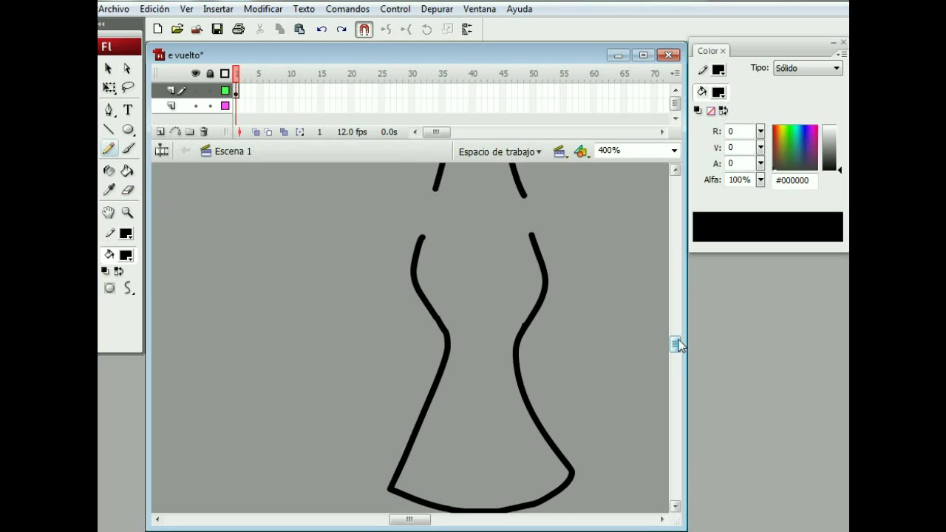
pyautogui.moveTo(434, 216)
pyautogui.mouseDown()
pyautogui.moveTo(387, 428)
pyautogui.moveTo(395, 501)
pyautogui.mouseUp()
pyautogui.click(322, 31)
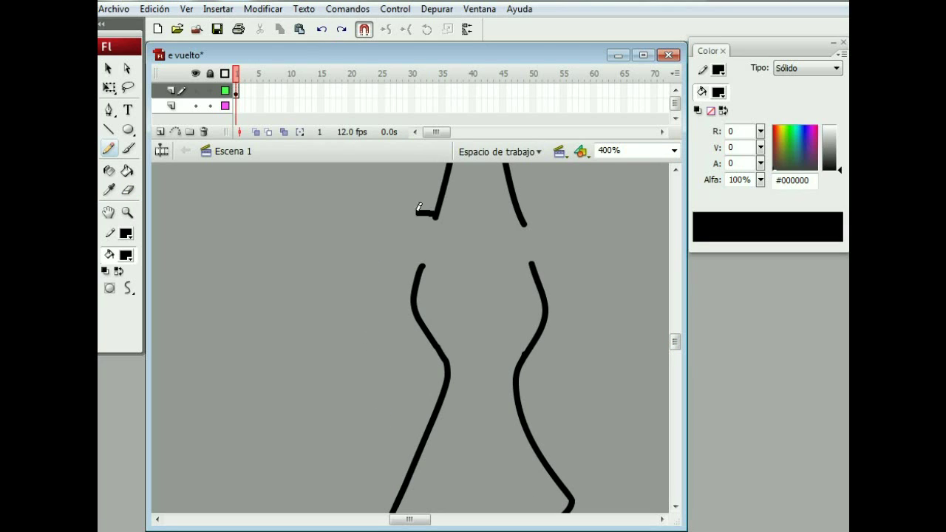
pyautogui.moveTo(434, 216); pyautogui.dragTo(413, 457)
pyautogui.moveTo(524, 219)
pyautogui.mouseDown()
pyautogui.moveTo(580, 314)
pyautogui.moveTo(535, 447)
pyautogui.mouseUp()
pyautogui.moveTo(382, 235)
pyautogui.mouseDown()
pyautogui.moveTo(469, 256)
pyautogui.moveTo(567, 238)
pyautogui.mouseUp()
pyautogui.moveTo(434, 216); pyautogui.dragTo(418, 247)
# Draw sloping shoulders and both arms down to the hips, adding a curved neckline and straps across the chest.
pyautogui.click(674, 150)
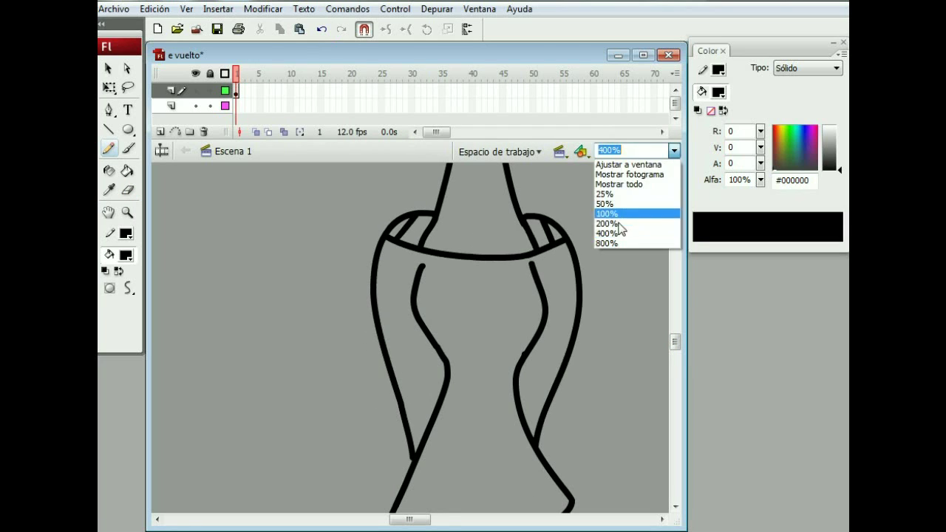
pyautogui.click(609, 223)
pyautogui.moveTo(669, 351)
pyautogui.mouseDown()
pyautogui.moveTo(678, 327)
pyautogui.moveTo(674, 353)
pyautogui.moveTo(674, 340)
pyautogui.mouseUp()
pyautogui.moveTo(424, 219)
pyautogui.mouseDown()
pyautogui.moveTo(399, 267)
pyautogui.moveTo(407, 349)
pyautogui.mouseUp()
pyautogui.hotkey('ctrl', 'z')
pyautogui.moveTo(424, 220); pyautogui.dragTo(413, 355)
pyautogui.hotkey('ctrl', 'z')
pyautogui.moveTo(493, 256); pyautogui.dragTo(479, 341)
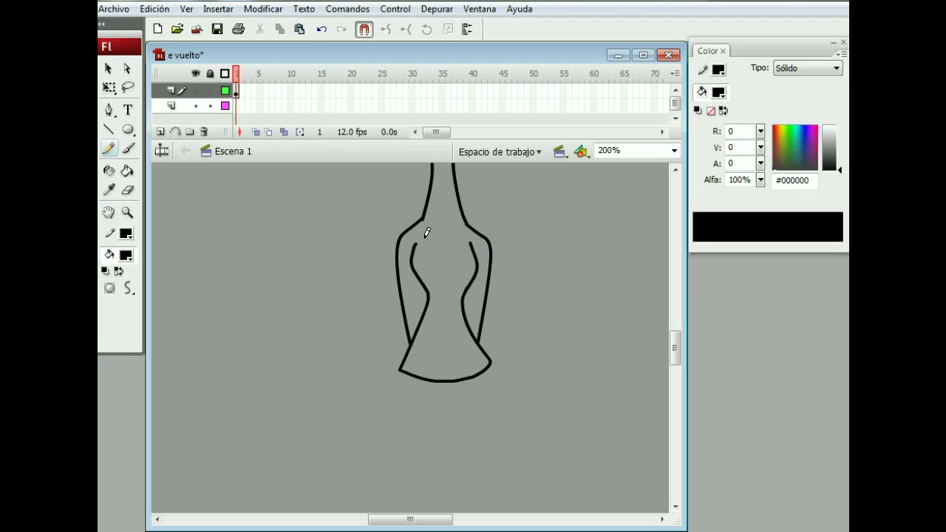
pyautogui.moveTo(467, 230); pyautogui.dragTo(467, 238)
# Select the torso and arms below the neck with the Lasso and stretch them slightly longer and wider.
pyautogui.moveTo(676, 340); pyautogui.dragTo(674, 334)
pyautogui.press('l')
pyautogui.moveTo(384, 326); pyautogui.dragTo(507, 272)
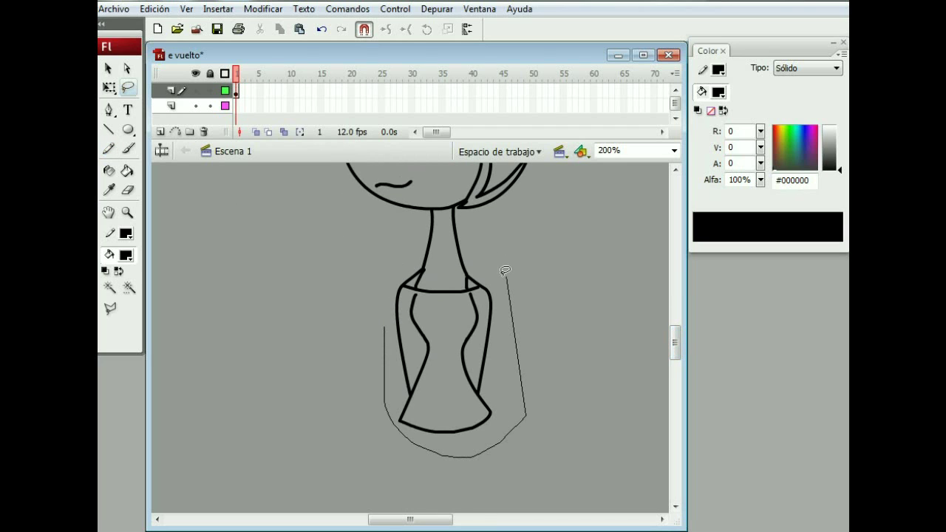
pyautogui.moveTo(391, 264)
pyautogui.mouseDown()
pyautogui.moveTo(448, 459)
pyautogui.moveTo(428, 265)
pyautogui.moveTo(391, 266)
pyautogui.mouseUp()
pyautogui.press('q')
pyautogui.moveTo(492, 432); pyautogui.dragTo(495, 458)
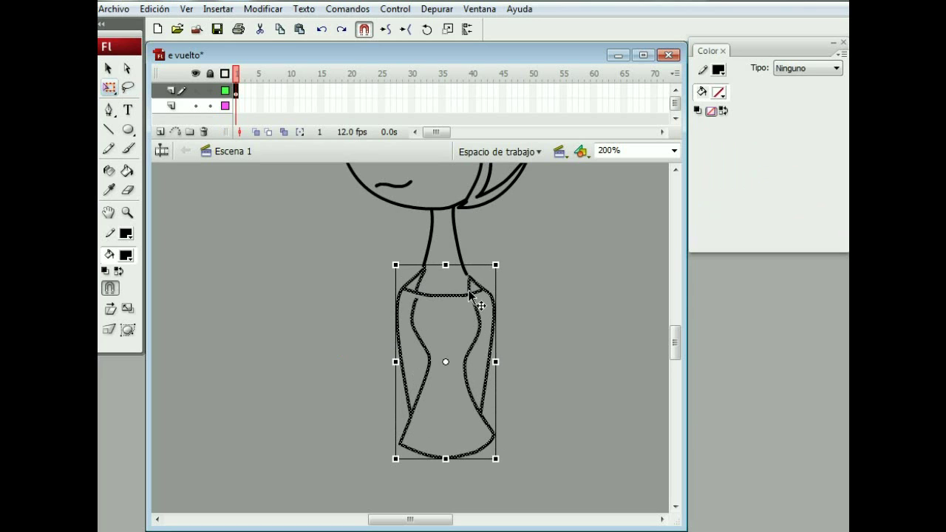
pyautogui.click(395, 261)
pyautogui.hotkey('ctrl', 'z')
# Draw the first leg's outer contour from the hem's corner through the thigh and knee to the ankle.
pyautogui.moveTo(676, 353); pyautogui.dragTo(678, 378)
pyautogui.press('y')
pyautogui.moveTo(494, 215)
pyautogui.mouseDown()
pyautogui.moveTo(508, 356)
pyautogui.moveTo(498, 405)
pyautogui.mouseUp()
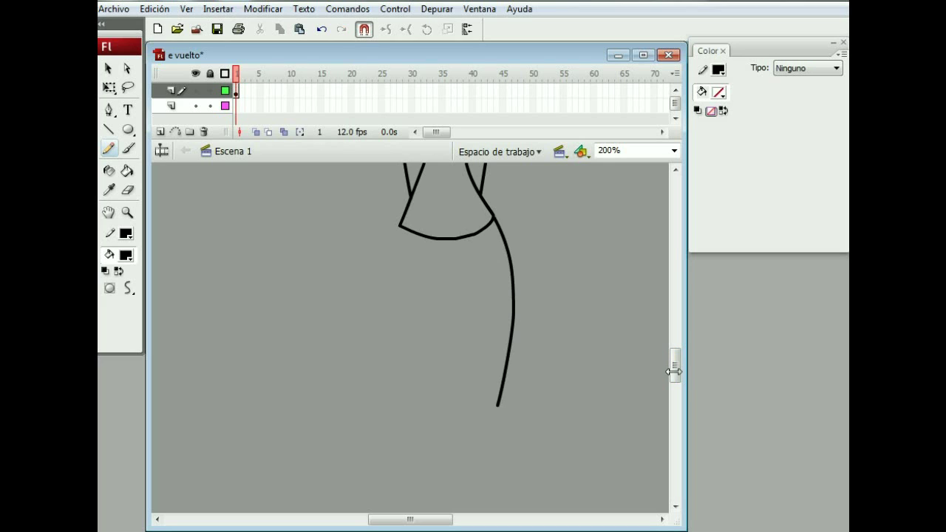
pyautogui.moveTo(675, 374); pyautogui.dragTo(675, 385)
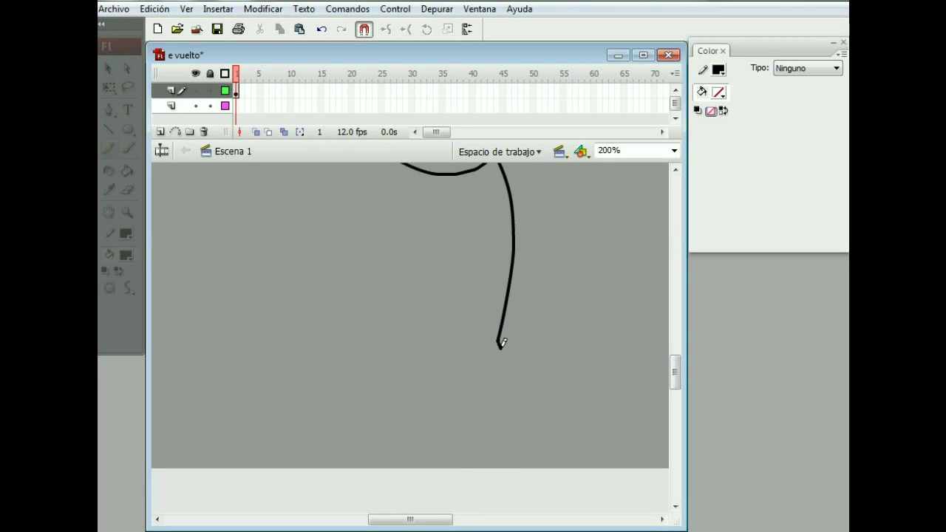
pyautogui.moveTo(498, 342); pyautogui.dragTo(489, 501)
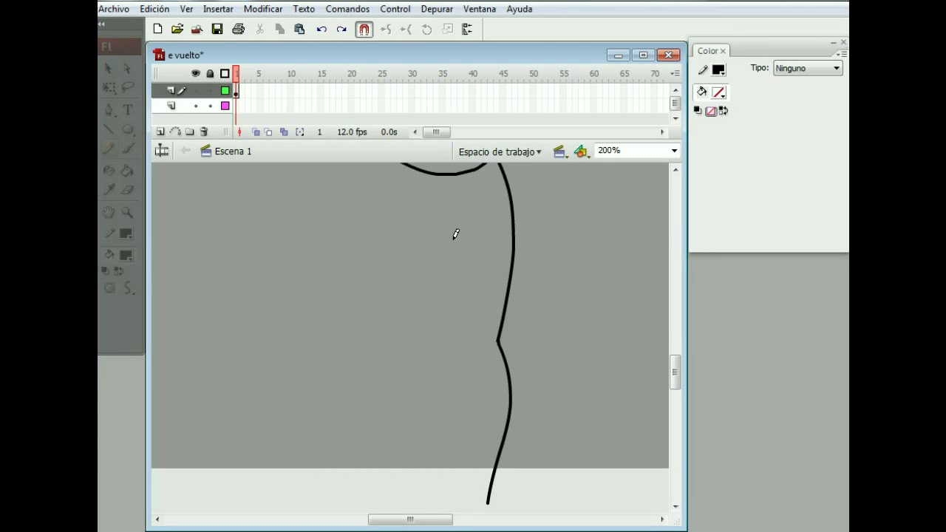
# Draw the first leg's inner contour and redraw its lower calf line down to the ankle.
pyautogui.moveTo(475, 344); pyautogui.dragTo(477, 505)
pyautogui.moveTo(498, 342); pyautogui.dragTo(488, 499)
pyautogui.click(322, 29)
pyautogui.moveTo(509, 414); pyautogui.dragTo(477, 507)
pyautogui.click(128, 190)
pyautogui.moveTo(674, 380); pyautogui.dragTo(673, 377)
pyautogui.press('y')
pyautogui.moveTo(400, 184)
pyautogui.mouseDown()
pyautogui.moveTo(424, 317)
pyautogui.moveTo(455, 383)
pyautogui.mouseUp()
pyautogui.moveTo(673, 376); pyautogui.dragTo(673, 380)
pyautogui.click(321, 29)
# Select the whole leg with the Lasso and rotate it slightly so the lower leg leans toward the body's centre.
pyautogui.click(128, 87)
pyautogui.moveTo(555, 226)
pyautogui.mouseDown()
pyautogui.moveTo(554, 185)
pyautogui.moveTo(407, 481)
pyautogui.moveTo(498, 222)
pyautogui.moveTo(530, 252)
pyautogui.mouseUp()
pyautogui.press('q')
pyautogui.scroll(3, 498, 222)
pyautogui.moveTo(521, 298); pyautogui.dragTo(506, 298)
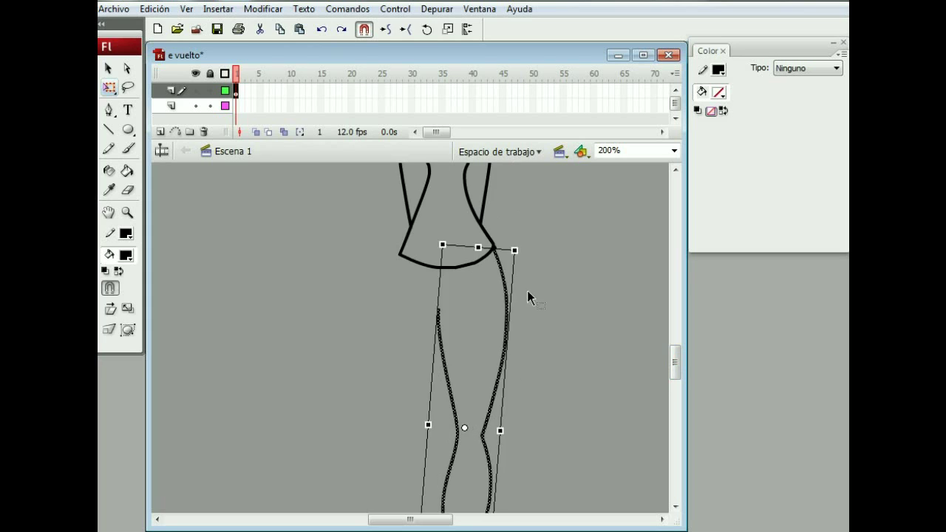
pyautogui.click(527, 291)
# Draw the second leg's outer thigh line from the hem's other corner down to the knee.
pyautogui.moveTo(674, 374); pyautogui.dragTo(674, 379)
pyautogui.click(109, 149)
pyautogui.moveTo(400, 198); pyautogui.dragTo(437, 375)
# Draw the second leg's outer calf line from knee to ankle, redoing poor strokes, and erase the overlapping line at the knee.
pyautogui.moveTo(415, 418); pyautogui.dragTo(444, 516)
pyautogui.hotkey('ctrl', 'z')
pyautogui.moveTo(421, 422); pyautogui.dragTo(442, 515)
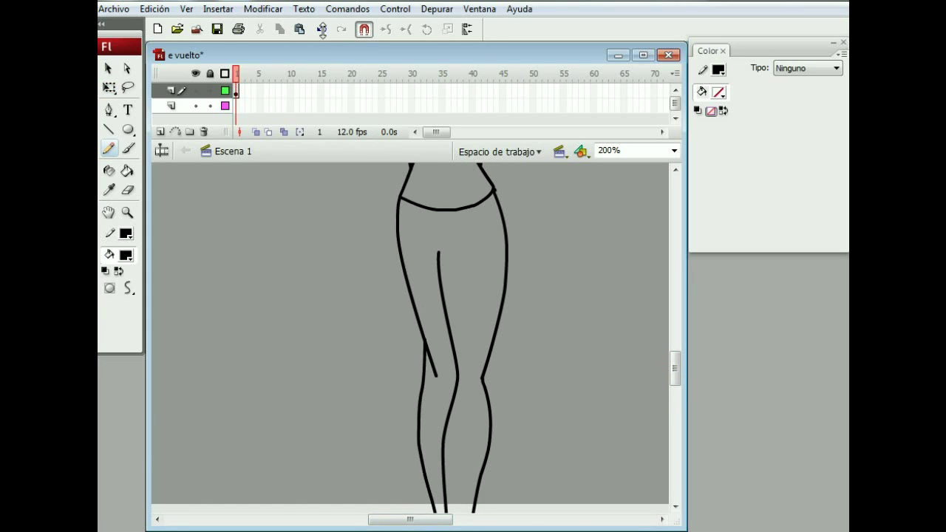
pyautogui.hotkey('ctrl', 'z')
pyautogui.moveTo(419, 402); pyautogui.dragTo(438, 517)
pyautogui.click(321, 30)
pyautogui.moveTo(426, 348)
pyautogui.mouseDown()
pyautogui.moveTo(420, 381)
pyautogui.moveTo(439, 517)
pyautogui.mouseUp()
pyautogui.click(321, 30)
pyautogui.moveTo(429, 337)
pyautogui.mouseDown()
pyautogui.moveTo(439, 520)
pyautogui.moveTo(423, 344)
pyautogui.moveTo(437, 475)
pyautogui.moveTo(420, 400)
pyautogui.moveTo(439, 512)
pyautogui.mouseUp()
pyautogui.click(321, 30)
pyautogui.click(321, 30)
pyautogui.press('e')
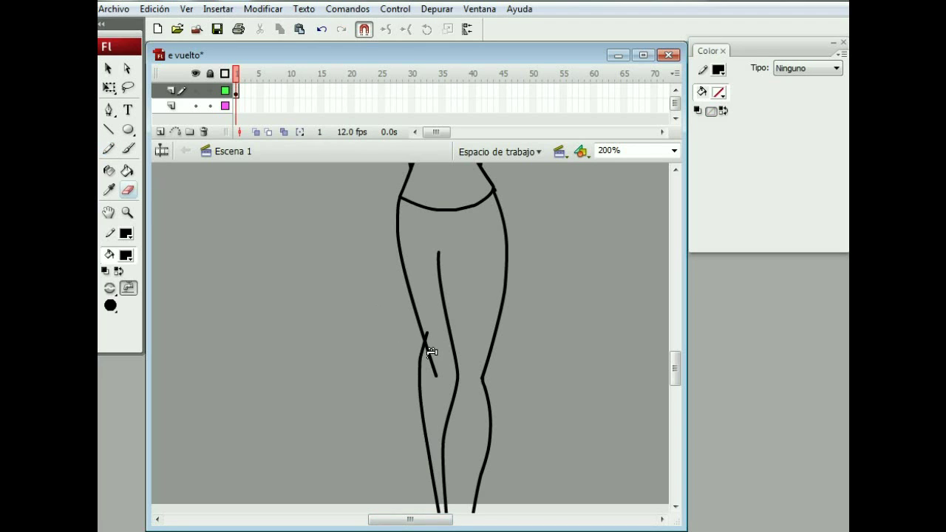
# Select the whole figure with Free Transform and move it up and to the right on the stage.
pyautogui.click(674, 151)
pyautogui.moveTo(675, 375); pyautogui.dragTo(675, 316)
pyautogui.click(622, 214)
pyautogui.click(674, 151)
pyautogui.click(621, 205)
pyautogui.click(109, 87)
pyautogui.moveTo(364, 276); pyautogui.dragTo(462, 508)
pyautogui.moveTo(420, 463); pyautogui.dragTo(457, 434)
pyautogui.click(355, 332)
# Redraw the front leg's calf slimmer from knee to ankle and add a flared foot with a flat sole.
pyautogui.click(109, 149)
pyautogui.click(674, 151)
pyautogui.click(622, 224)
pyautogui.moveTo(684, 342); pyautogui.dragTo(680, 343)
pyautogui.moveTo(672, 342); pyautogui.dragTo(672, 368)
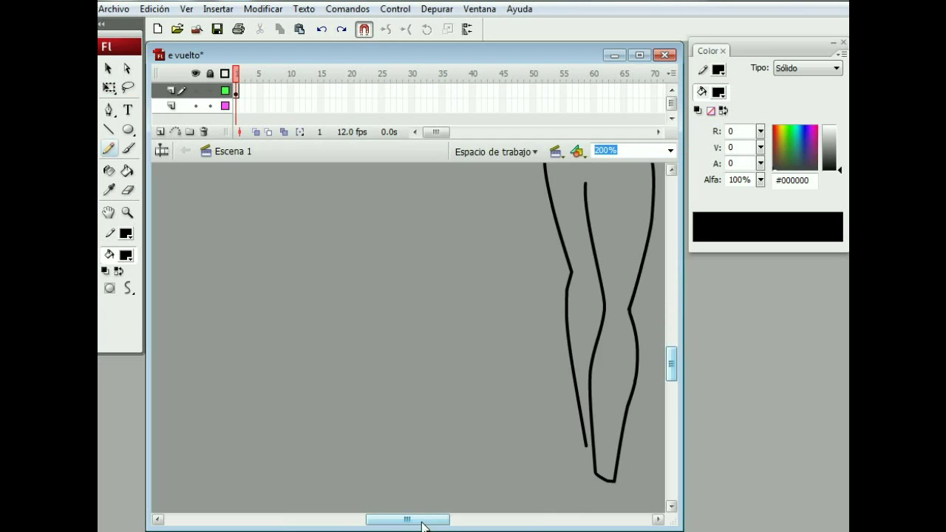
pyautogui.moveTo(424, 525); pyautogui.dragTo(442, 524)
pyautogui.moveTo(672, 373); pyautogui.dragTo(673, 385)
pyautogui.moveTo(487, 246); pyautogui.dragTo(483, 251)
pyautogui.press('e')
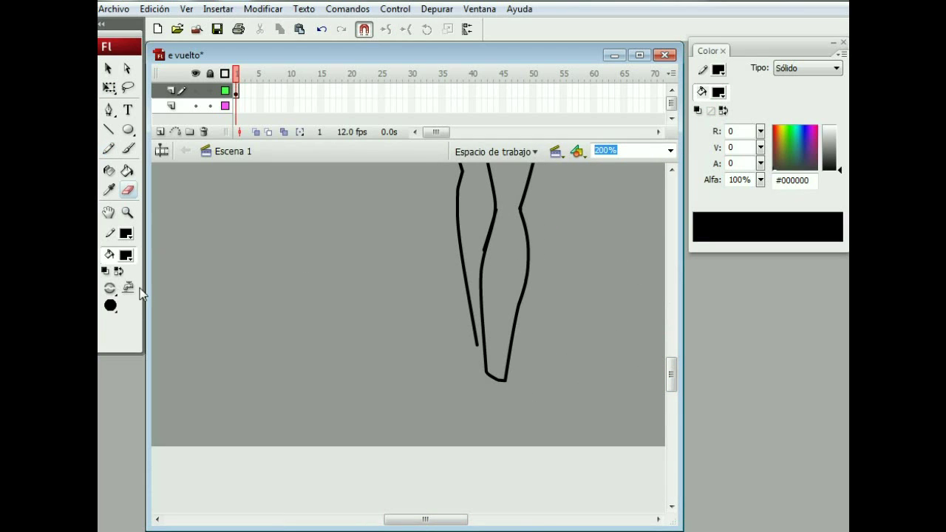
pyautogui.moveTo(458, 181)
pyautogui.mouseDown()
pyautogui.moveTo(488, 220)
pyautogui.moveTo(520, 222)
pyautogui.moveTo(491, 274)
pyautogui.moveTo(496, 385)
pyautogui.mouseUp()
pyautogui.click(109, 149)
pyautogui.moveTo(520, 209)
pyautogui.mouseDown()
pyautogui.moveTo(504, 389)
pyautogui.moveTo(496, 389)
pyautogui.mouseUp()
pyautogui.moveTo(529, 444); pyautogui.dragTo(513, 392)
# Sketch a replacement outer thigh line for the back leg and erase the old overlapping thigh line.
pyautogui.moveTo(671, 384); pyautogui.dragTo(671, 366)
pyautogui.moveTo(439, 188); pyautogui.dragTo(458, 360)
pyautogui.click(128, 190)
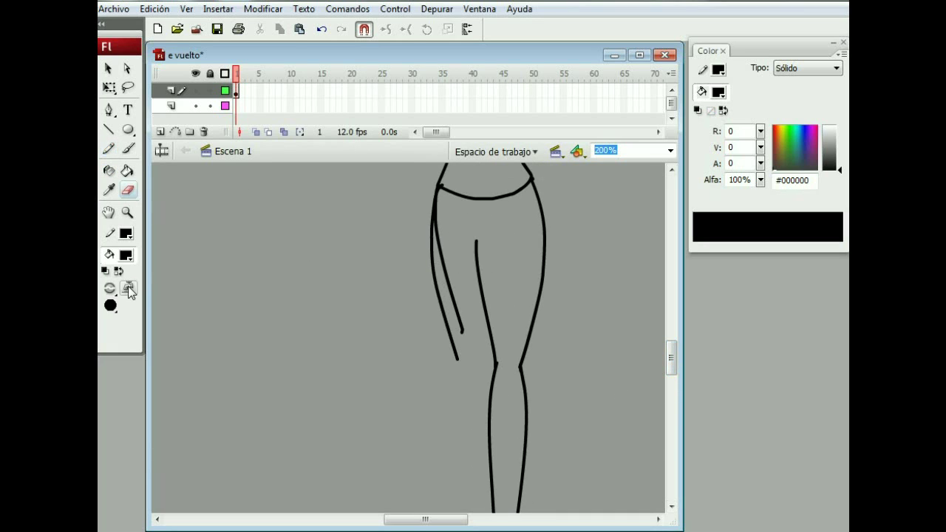
pyautogui.click(448, 274)
pyautogui.click(108, 148)
pyautogui.click(128, 190)
pyautogui.click(438, 191)
pyautogui.hotkey('ctrl', 'z')
pyautogui.click(109, 149)
pyautogui.moveTo(439, 187)
pyautogui.mouseDown()
pyautogui.moveTo(431, 213)
pyautogui.moveTo(464, 376)
pyautogui.mouseUp()
pyautogui.scroll(-3, 642, 344)
pyautogui.moveTo(459, 259); pyautogui.dragTo(468, 433)
pyautogui.hotkey('ctrl', 'z')
pyautogui.hotkey('ctrl', 'z')
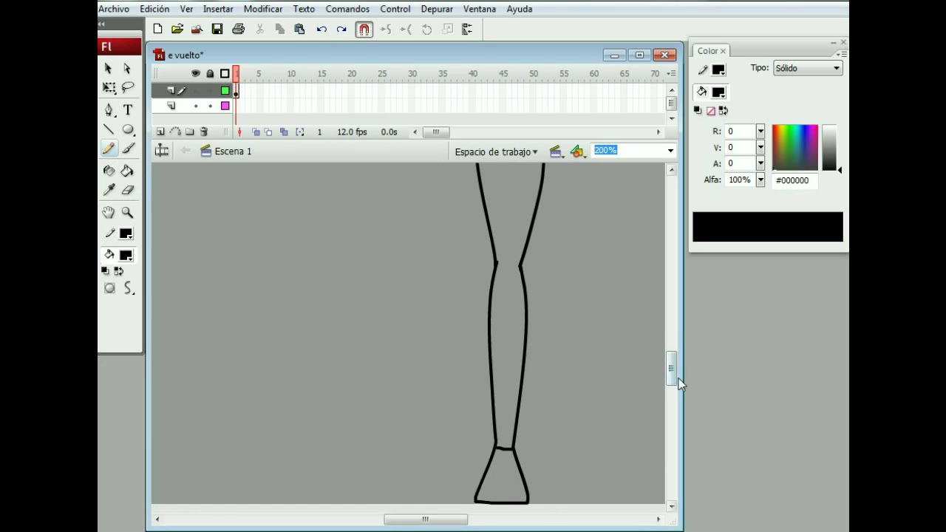
pyautogui.scroll(3, 668, 353)
pyautogui.moveTo(438, 201); pyautogui.dragTo(468, 510)
pyautogui.moveTo(485, 362); pyautogui.dragTo(490, 397)
pyautogui.click(321, 30)
pyautogui.click(321, 29)
pyautogui.moveTo(438, 201); pyautogui.dragTo(465, 351)
pyautogui.click(322, 29)
# Draw the back leg's outer thigh and calf lines down to the ankle and add its partly hidden flared foot.
pyautogui.moveTo(438, 200); pyautogui.dragTo(467, 382)
pyautogui.scroll(-3, 650, 352)
pyautogui.moveTo(467, 235); pyautogui.dragTo(495, 402)
pyautogui.moveTo(467, 447); pyautogui.dragTo(476, 452)
pyautogui.press('e')
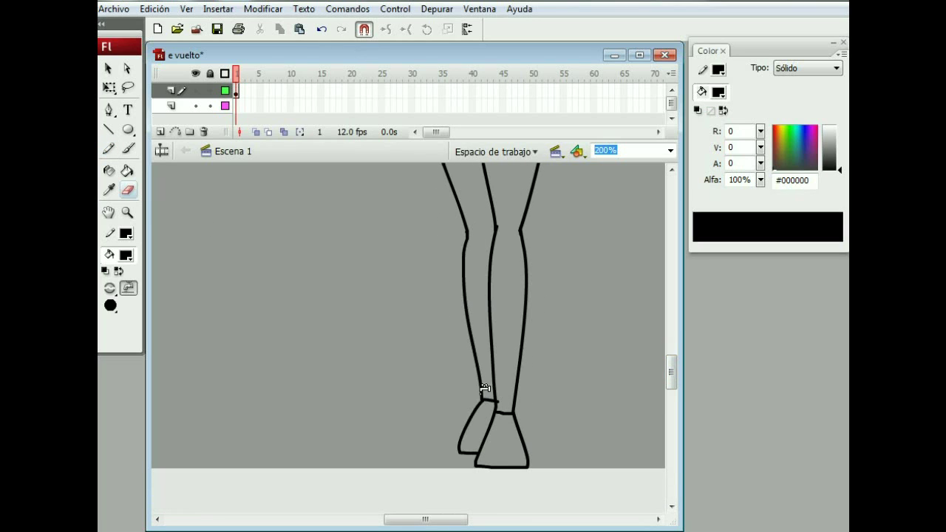
pyautogui.moveTo(671, 374); pyautogui.dragTo(676, 383)
# Draw a straight line between the legs from the crotch to the ankle and erase the old curved inner-leg line.
pyautogui.click(670, 151)
pyautogui.click(629, 208)
pyautogui.click(670, 151)
pyautogui.click(630, 221)
pyautogui.press('space')
pyautogui.moveTo(494, 429); pyautogui.dragTo(400, 429)
pyautogui.press('n')
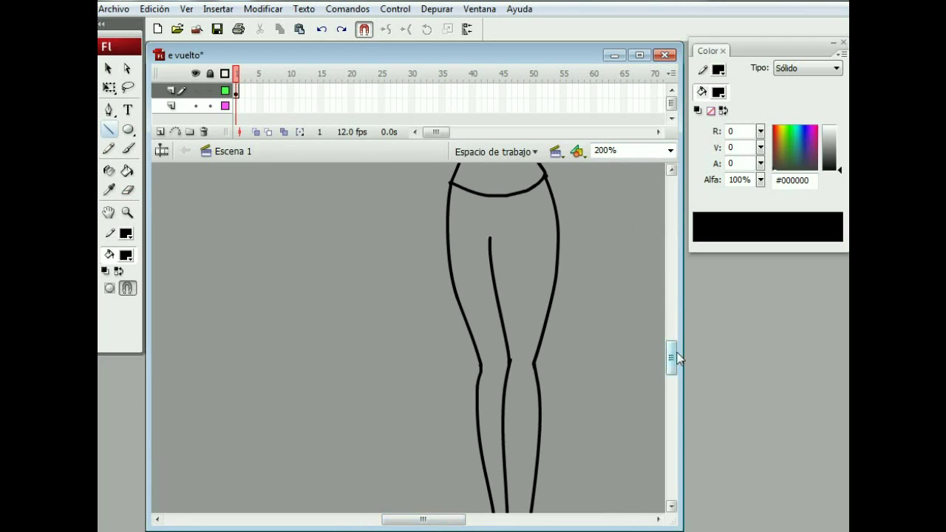
pyautogui.moveTo(676, 358); pyautogui.dragTo(676, 365)
pyautogui.moveTo(497, 176); pyautogui.dragTo(507, 484)
pyautogui.press('e')
pyautogui.click(494, 207)
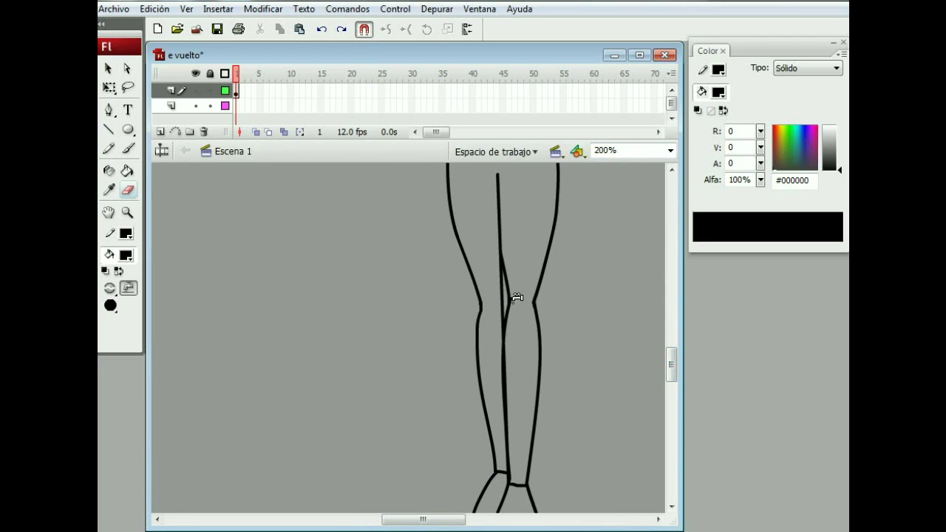
pyautogui.moveTo(671, 364); pyautogui.dragTo(672, 364)
pyautogui.click(506, 328)
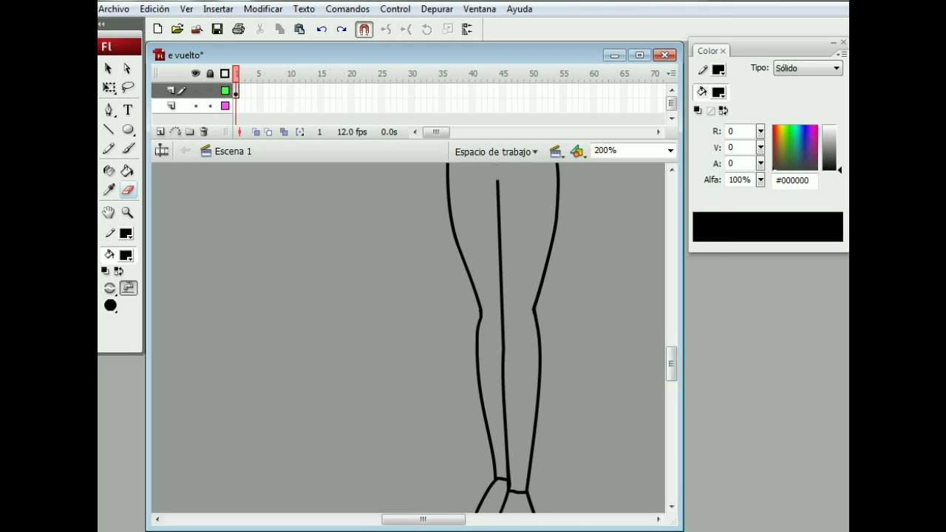
# Check the reference photos in Windows Photo Viewer, return to Flash, and draw the shorts' leg hems and the knee-band lines on both legs.
pyautogui.hotkey('alt', 'Tab')
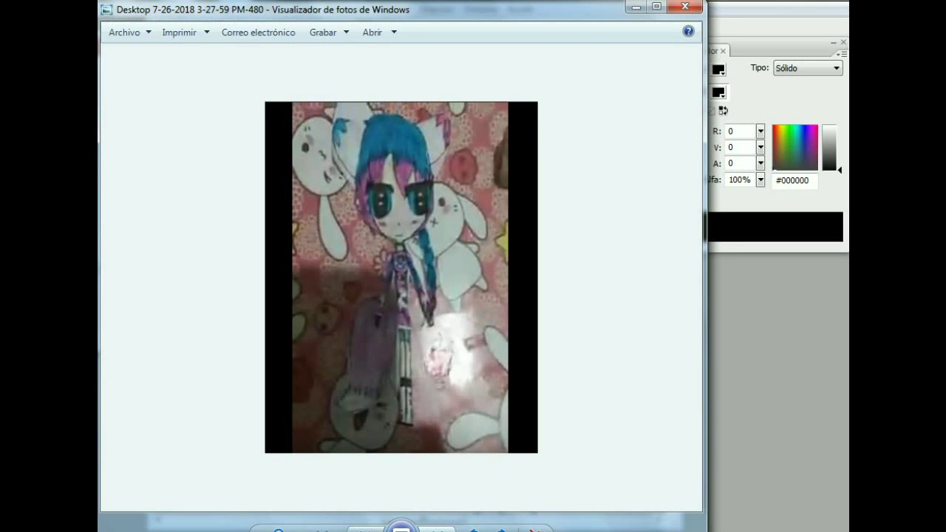
pyautogui.click(362, 530)
pyautogui.click(362, 530)
pyautogui.click(362, 529)
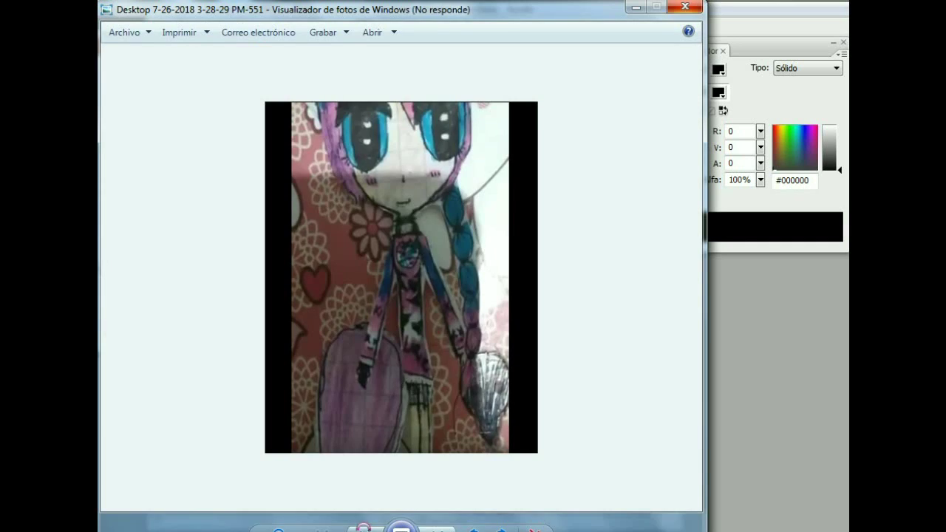
pyautogui.click(362, 529)
pyautogui.click(635, 8)
pyautogui.moveTo(674, 360); pyautogui.dragTo(679, 368)
pyautogui.click(109, 149)
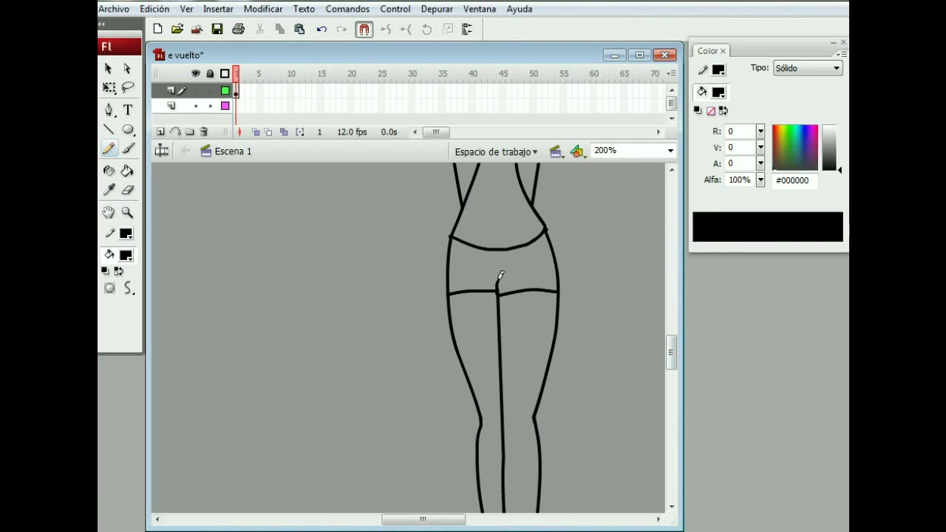
pyautogui.moveTo(669, 358); pyautogui.dragTo(669, 372)
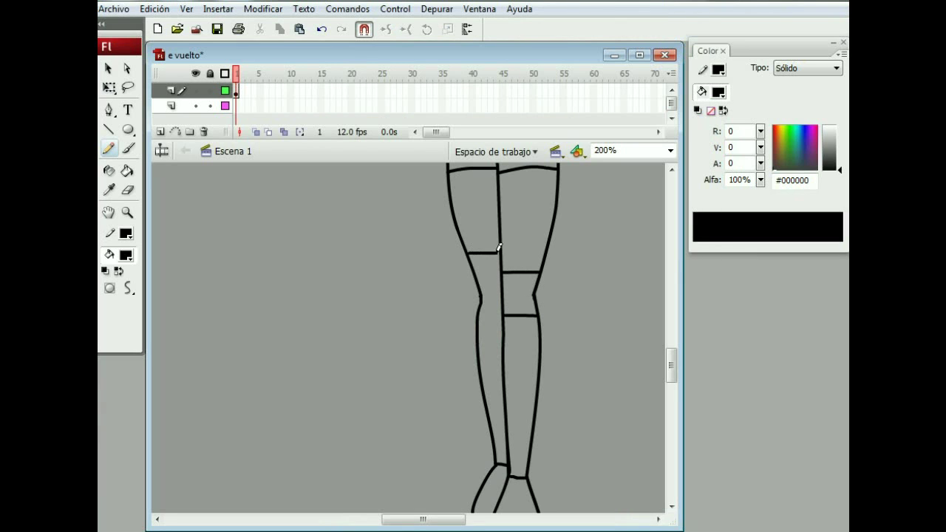
pyautogui.moveTo(671, 365); pyautogui.dragTo(671, 376)
# Fill the knee bands on both legs with the dark grey #151515 using the Paint Bucket.
pyautogui.press('k')
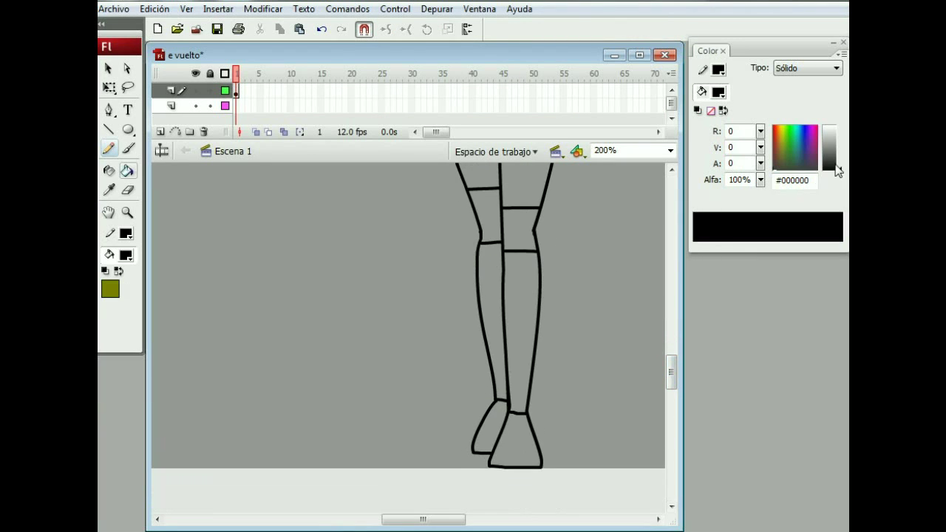
pyautogui.click(839, 167)
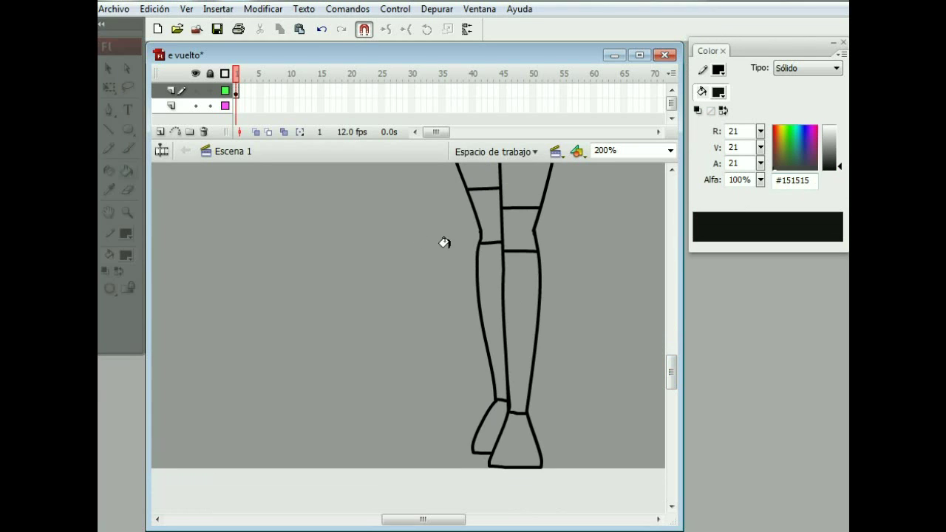
pyautogui.click(521, 229)
pyautogui.click(490, 226)
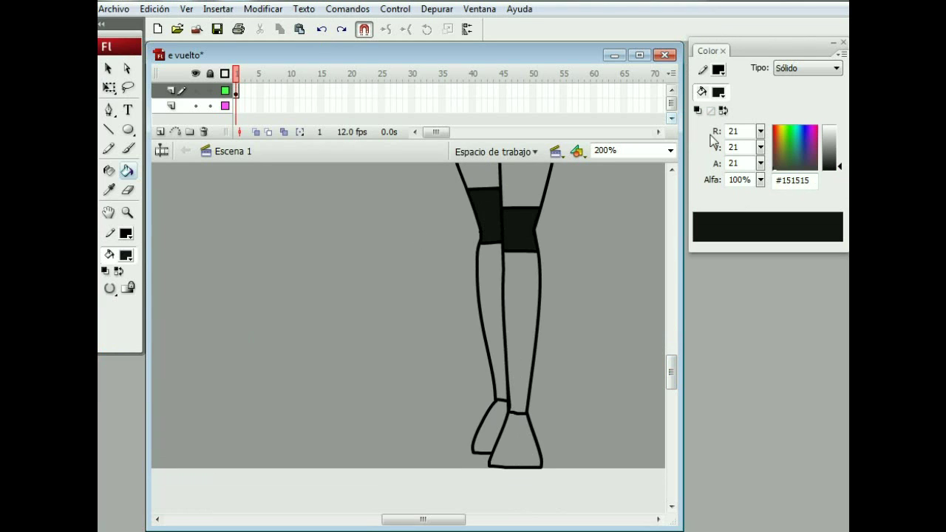
# Set the fill color to white and fill both calves below the knee bands.
pyautogui.click(718, 93)
pyautogui.click(698, 175)
pyautogui.click(517, 333)
pyautogui.click(494, 331)
# Erase the ankle lines between calves and feet, adjusting the eraser size, and fill both feet white.
pyautogui.press('e')
pyautogui.click(518, 413)
pyautogui.click(504, 400)
pyautogui.click(321, 30)
pyautogui.click(110, 306)
pyautogui.click(126, 391)
pyautogui.click(127, 171)
pyautogui.click(485, 434)
pyautogui.click(516, 443)
# Draw a scalloped ruffle below the top's hem at 400% zoom and clean up its overlapping lines.
pyautogui.moveTo(672, 388); pyautogui.dragTo(672, 340)
pyautogui.hotkey('alt', 'Tab')
pyautogui.click(636, 8)
pyautogui.click(670, 150)
pyautogui.click(628, 234)
pyautogui.click(110, 148)
pyautogui.moveTo(423, 520); pyautogui.dragTo(430, 519)
pyautogui.moveTo(457, 388); pyautogui.dragTo(561, 397)
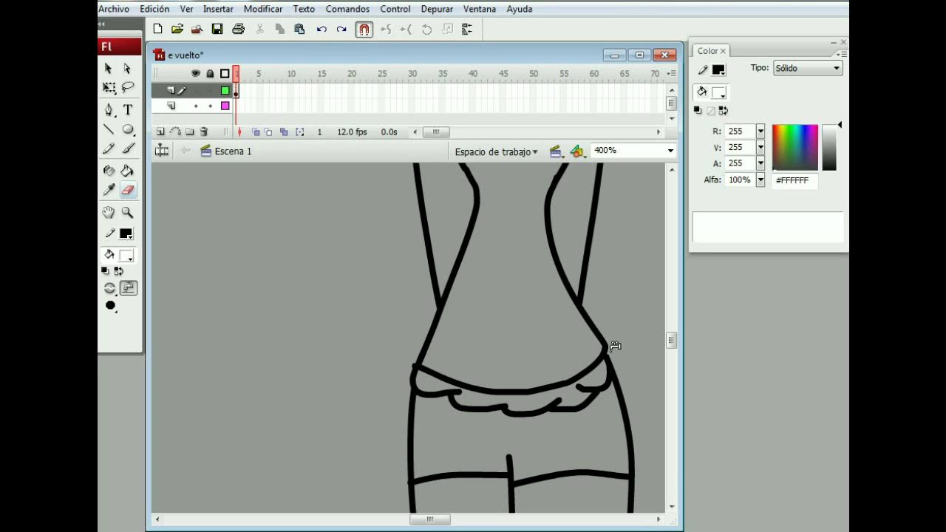
# Check the reference photo, select the legs from the thighs down with Free Transform, and stretch them downward.
pyautogui.click(108, 129)
pyautogui.hotkey('alt', 'Tab')
pyautogui.click(633, 8)
pyautogui.scroll(-3, 621, 215)
pyautogui.press('q')
pyautogui.moveTo(370, 493)
pyautogui.mouseDown()
pyautogui.moveTo(496, 334)
pyautogui.moveTo(492, 320)
pyautogui.mouseUp()
pyautogui.moveTo(437, 472); pyautogui.dragTo(436, 522)
pyautogui.click(573, 444)
# Draw a long wavy braid trailing from the neck, with dividing ties and a leaf-shaped tip.
pyautogui.moveTo(673, 385); pyautogui.dragTo(668, 360)
pyautogui.click(109, 149)
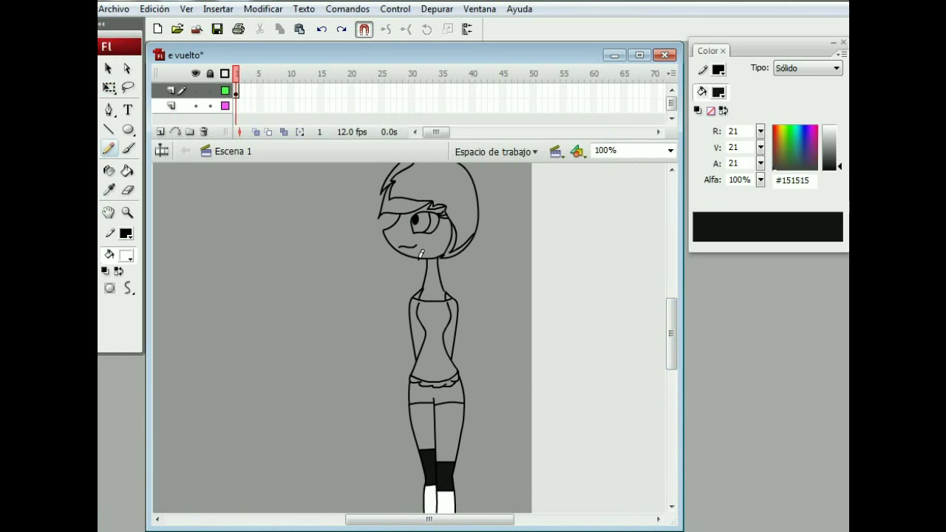
pyautogui.moveTo(306, 331); pyautogui.dragTo(225, 375)
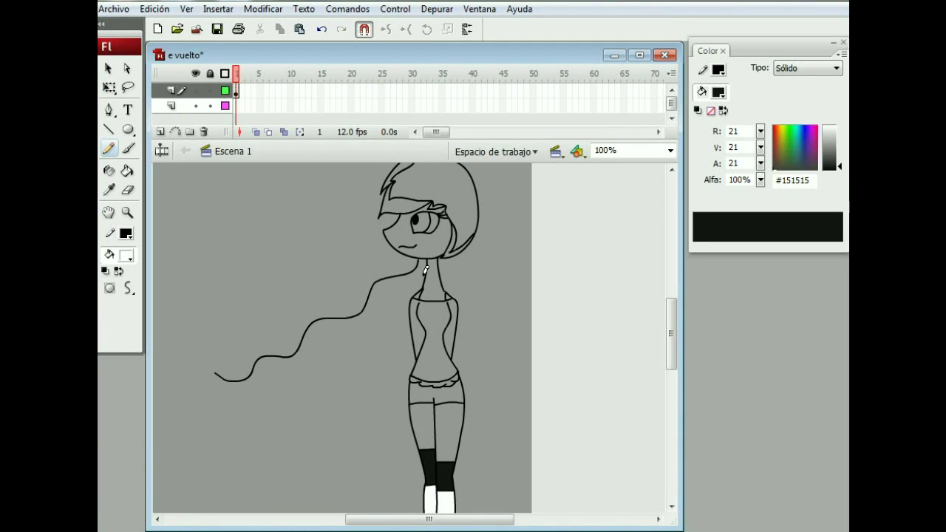
pyautogui.moveTo(244, 386); pyautogui.dragTo(240, 380)
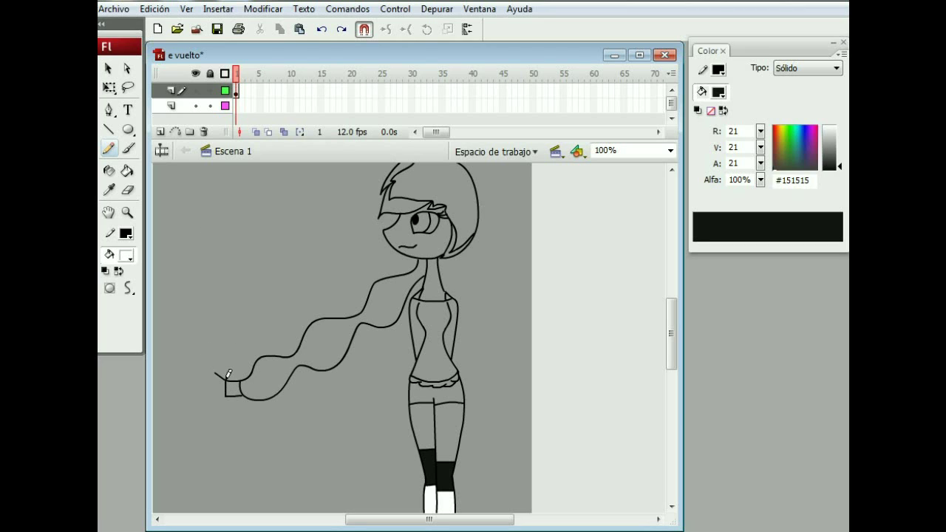
pyautogui.click(128, 190)
pyautogui.click(220, 373)
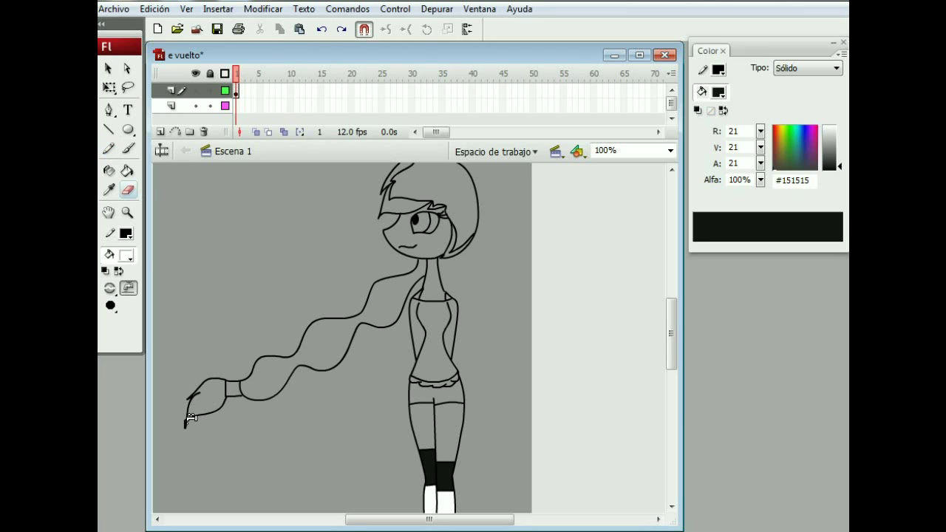
pyautogui.press('y')
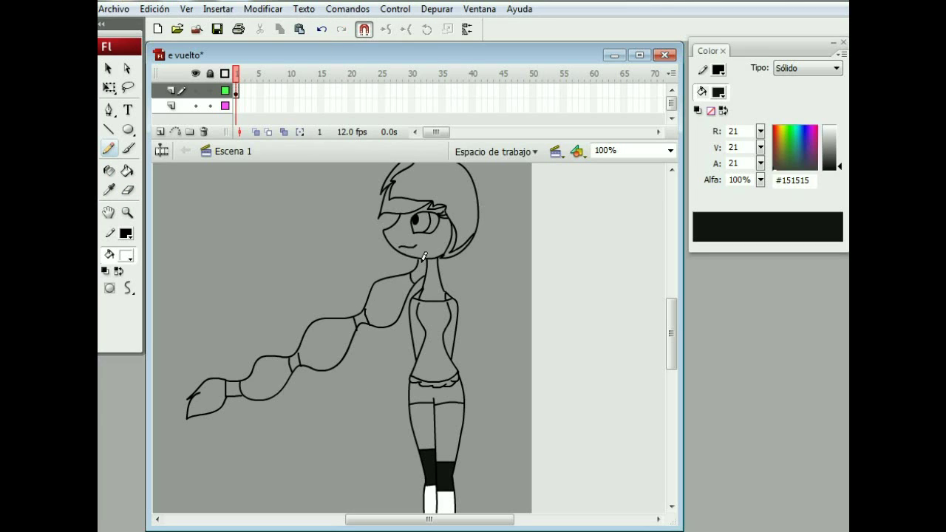
# Undo the strokes of the long wavy braid.
pyautogui.moveTo(481, 203); pyautogui.dragTo(478, 178)
pyautogui.moveTo(672, 333)
pyautogui.mouseDown()
pyautogui.moveTo(671, 316)
pyautogui.moveTo(671, 331)
pyautogui.mouseUp()
pyautogui.click(324, 31)
pyautogui.click(324, 31)
pyautogui.click(324, 31)
pyautogui.click(324, 31)
pyautogui.click(324, 31)
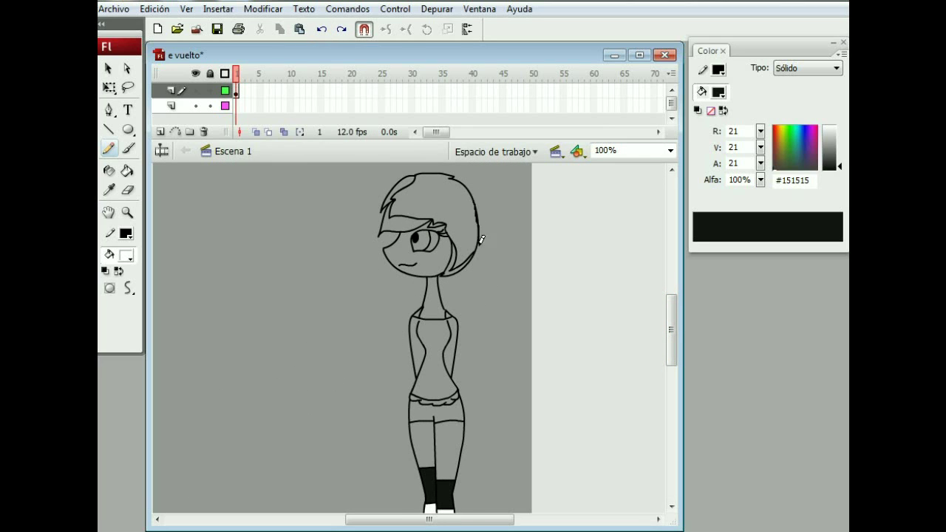
# Extend the back hair in a curve below the chin on both sides of the neck and erase the old hair tips beside the cheek.
pyautogui.click(671, 150)
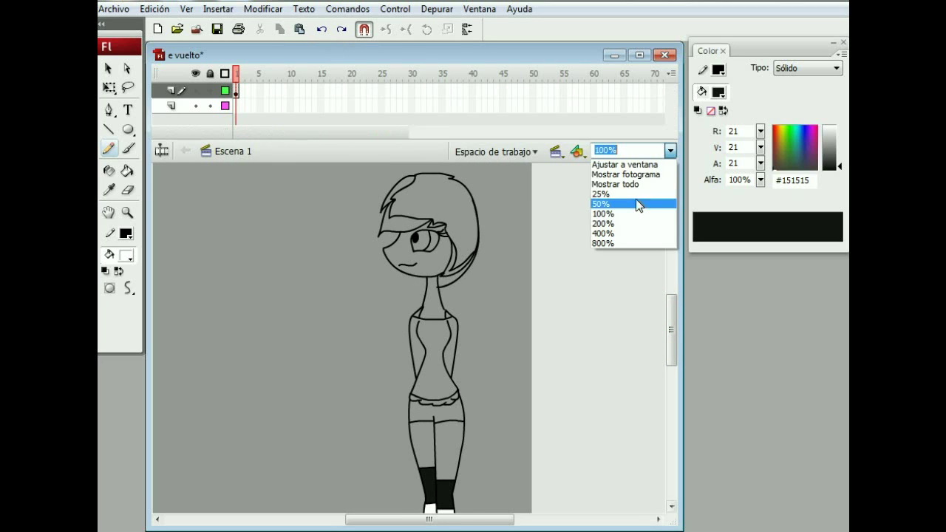
pyautogui.click(625, 241)
pyautogui.click(670, 150)
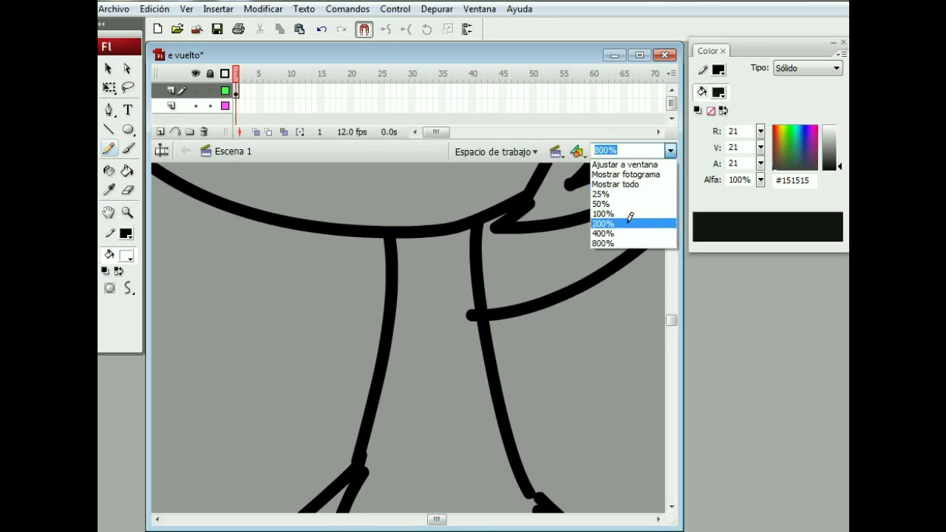
pyautogui.click(626, 221)
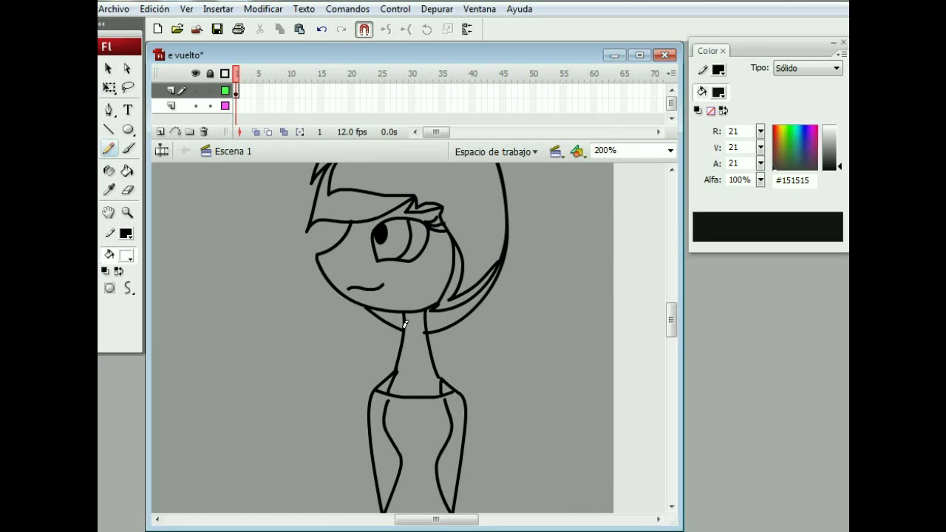
pyautogui.press('e')
pyautogui.moveTo(462, 298); pyautogui.dragTo(461, 289)
pyautogui.press('y')
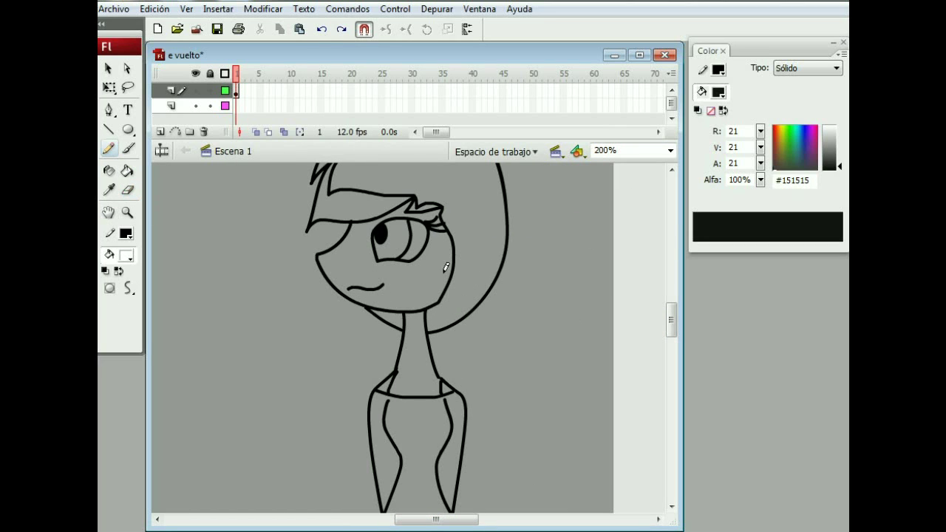
pyautogui.moveTo(394, 322); pyautogui.dragTo(392, 312)
# Draw a tall pointed animal ear with an inner contour on the head and erase the overlapping hair lines.
pyautogui.moveTo(439, 520); pyautogui.dragTo(427, 522)
pyautogui.moveTo(672, 319); pyautogui.dragTo(672, 308)
pyautogui.moveTo(465, 521); pyautogui.dragTo(471, 521)
pyautogui.moveTo(672, 311); pyautogui.dragTo(673, 305)
pyautogui.moveTo(526, 361)
pyautogui.mouseDown()
pyautogui.moveTo(530, 199)
pyautogui.moveTo(472, 309)
pyautogui.moveTo(521, 197)
pyautogui.moveTo(469, 319)
pyautogui.mouseUp()
pyautogui.click(321, 31)
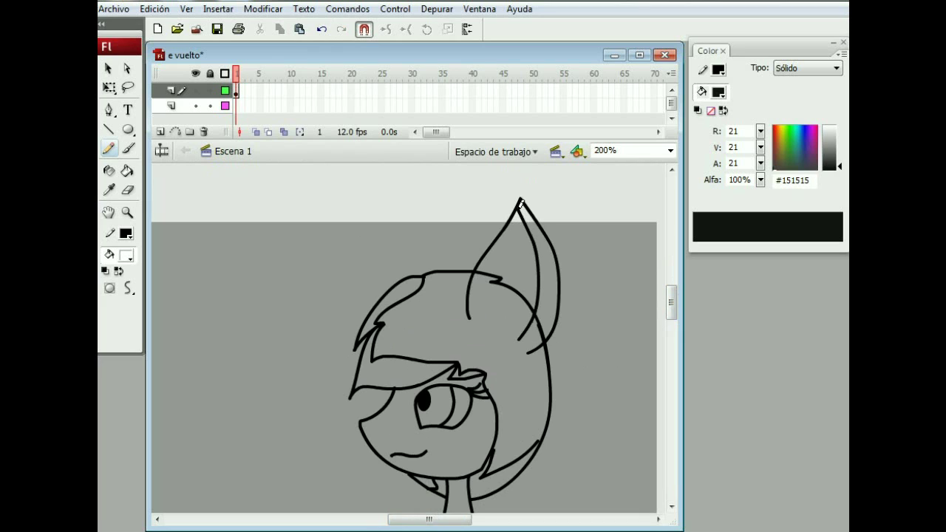
pyautogui.moveTo(519, 208); pyautogui.dragTo(517, 210)
pyautogui.press('e')
pyautogui.click(502, 281)
pyautogui.click(541, 330)
pyautogui.press('y')
pyautogui.moveTo(373, 304)
pyautogui.mouseDown()
pyautogui.moveTo(408, 223)
pyautogui.moveTo(450, 268)
pyautogui.mouseUp()
# Draw a braid hanging from behind the neck as large rounded sections joined by small round ties.
pyautogui.moveTo(672, 298); pyautogui.dragTo(672, 334)
pyautogui.moveTo(441, 244); pyautogui.dragTo(311, 380)
pyautogui.hotkey('ctrl', 'z')
pyautogui.moveTo(436, 198); pyautogui.dragTo(432, 219)
pyautogui.moveTo(370, 255)
pyautogui.mouseDown()
pyautogui.moveTo(412, 300)
pyautogui.moveTo(362, 398)
pyautogui.moveTo(392, 316)
pyautogui.mouseUp()
pyautogui.moveTo(671, 328); pyautogui.dragTo(671, 341)
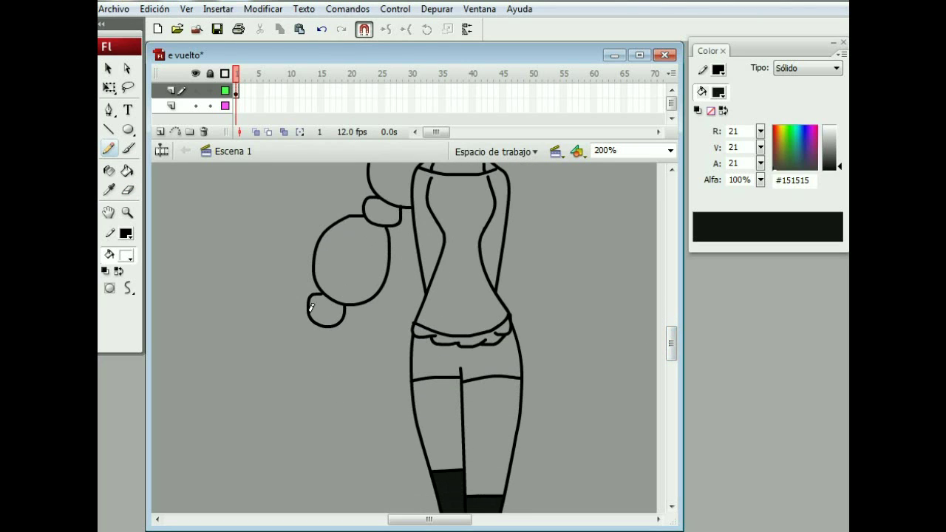
# Check the reference photo and draw the braid's curved end with pointed tips below the last tie.
pyautogui.hotkey('alt', 'Tab')
pyautogui.hotkey('alt', 'Tab')
pyautogui.moveTo(300, 414); pyautogui.dragTo(332, 329)
pyautogui.moveTo(672, 352)
pyautogui.mouseDown()
pyautogui.moveTo(664, 312)
pyautogui.moveTo(671, 350)
pyautogui.mouseUp()
# Check the reference and draw a large bushy tail curling from the hip behind the legs, with pointed tips, redoing poor strokes.
pyautogui.hotkey('alt', 'Tab')
pyautogui.hotkey('alt', 'Tab')
pyautogui.click(669, 150)
pyautogui.click(629, 214)
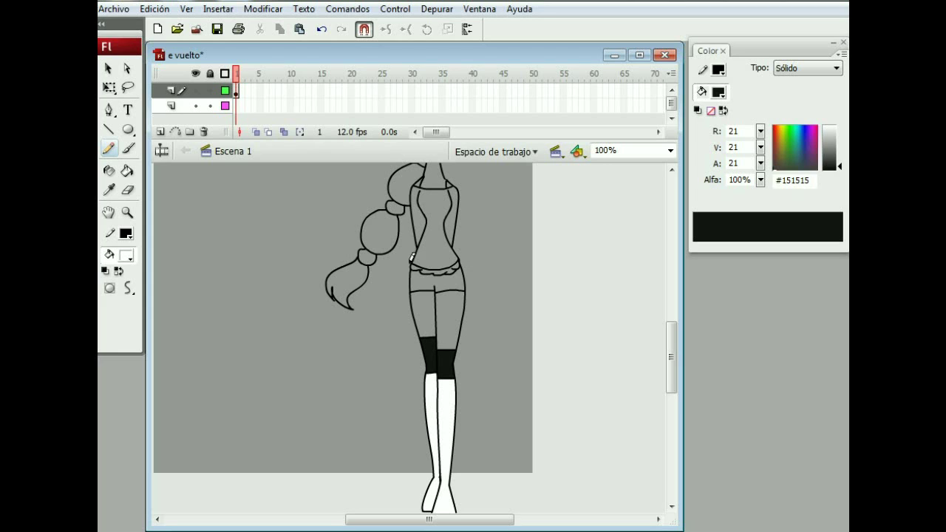
pyautogui.hotkey('ctrl', 'z')
pyautogui.moveTo(418, 339); pyautogui.dragTo(417, 334)
pyautogui.moveTo(671, 355); pyautogui.dragTo(670, 352)
pyautogui.hotkey('ctrl', 'z')
pyautogui.moveTo(379, 452); pyautogui.dragTo(433, 477)
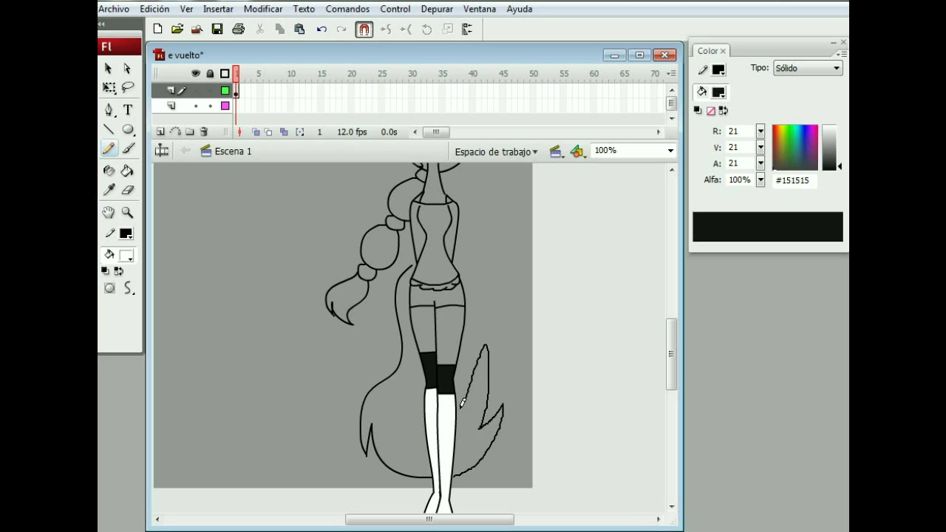
pyautogui.hotkey('ctrl', 'z')
pyautogui.moveTo(460, 382); pyautogui.dragTo(456, 390)
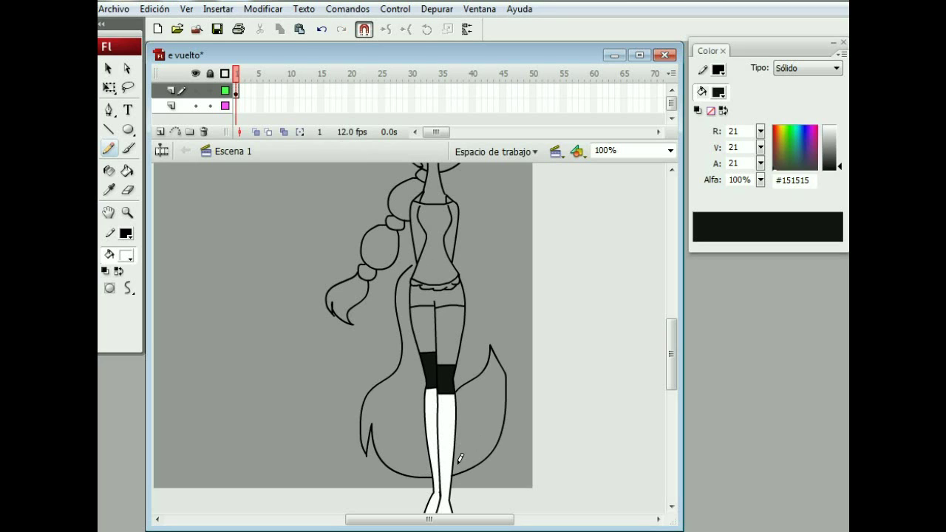
# Add a pointed tuft to the tail beside the legs, then redraw the tail's upper edge at the hip and erase the excess line.
pyautogui.moveTo(676, 384)
pyautogui.mouseDown()
pyautogui.moveTo(676, 366)
pyautogui.moveTo(676, 382)
pyautogui.mouseUp()
pyautogui.moveTo(412, 272); pyautogui.dragTo(417, 266)
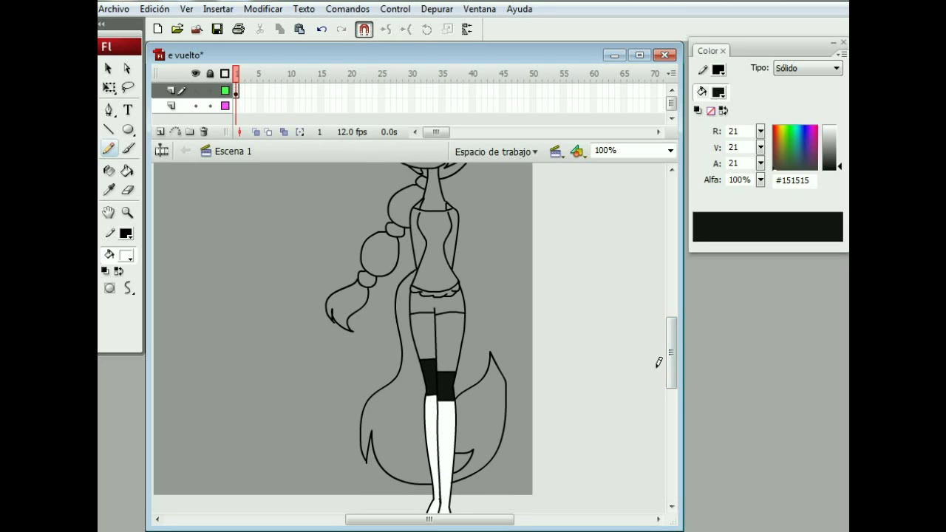
pyautogui.click(128, 190)
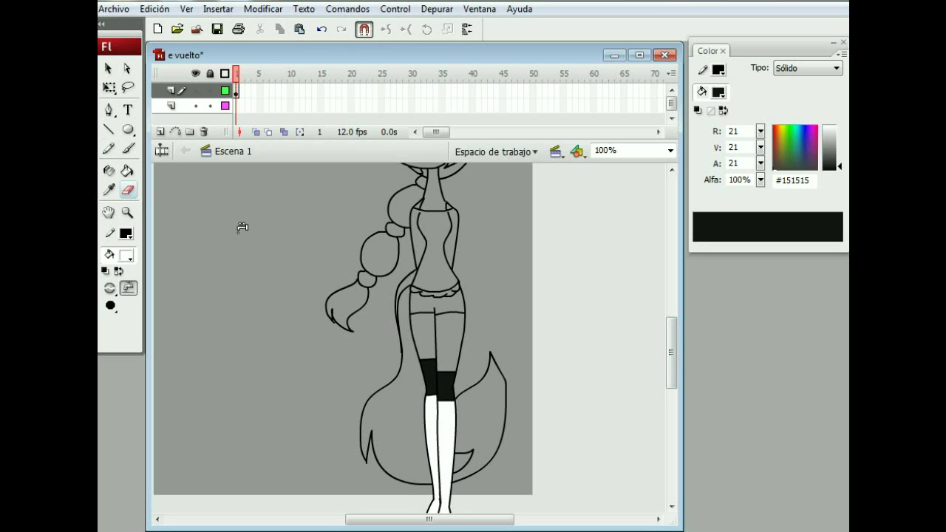
pyautogui.click(414, 270)
# Select the whole drawing on the frame, scale it down slightly and reposition it over the stage.
pyautogui.moveTo(673, 378)
pyautogui.mouseDown()
pyautogui.moveTo(660, 394)
pyautogui.moveTo(669, 349)
pyautogui.mouseUp()
pyautogui.click(671, 151)
pyautogui.click(628, 205)
pyautogui.click(109, 88)
pyautogui.click(236, 91)
pyautogui.moveTo(399, 252); pyautogui.dragTo(408, 289)
pyautogui.moveTo(467, 471); pyautogui.dragTo(467, 444)
pyautogui.click(563, 355)
pyautogui.click(671, 151)
pyautogui.click(630, 212)
pyautogui.moveTo(670, 352); pyautogui.dragTo(671, 349)
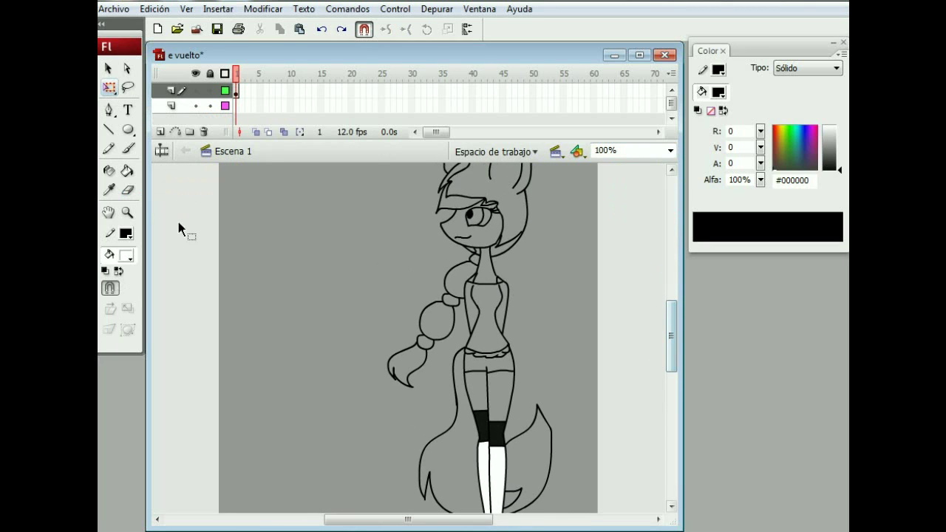
# Check the reference photo and draw a choker band across the girl's neck.
pyautogui.click(127, 171)
pyautogui.hotkey('alt', 'Tab')
pyautogui.click(638, 9)
pyautogui.hotkey('alt', 'Tab')
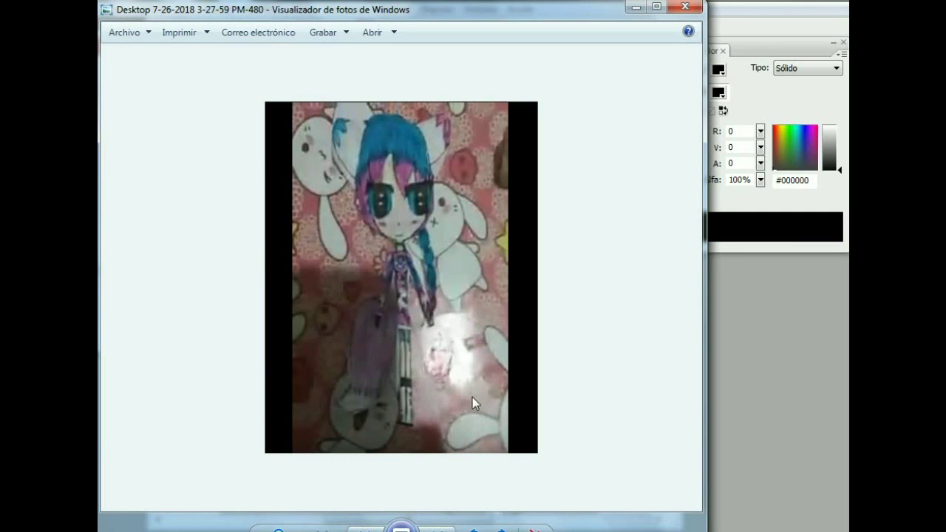
pyautogui.click(437, 530)
pyautogui.click(638, 7)
pyautogui.click(670, 151)
pyautogui.click(630, 234)
pyautogui.moveTo(409, 520); pyautogui.dragTo(434, 520)
pyautogui.moveTo(670, 338); pyautogui.dragTo(671, 332)
pyautogui.scroll(2, 670, 332)
pyautogui.press('y')
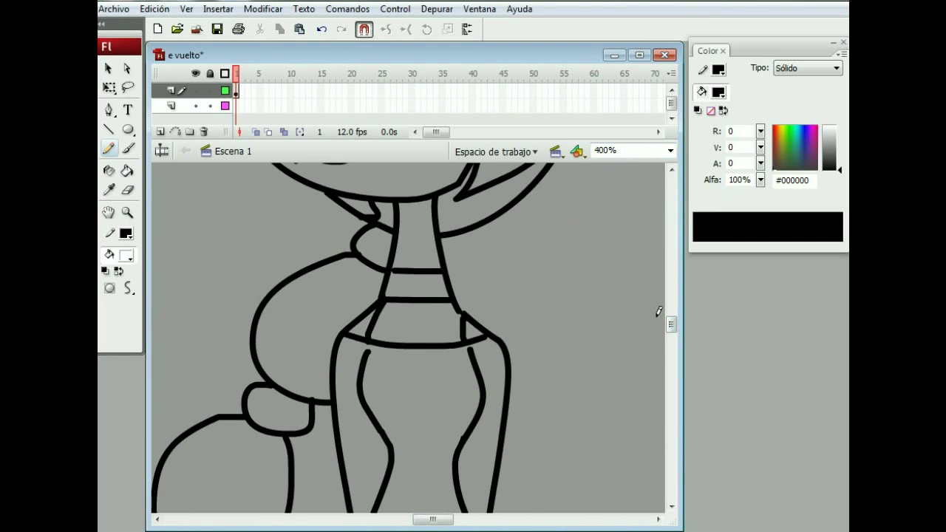
# Draw jagged colour boundaries near the tips of both ears.
pyautogui.moveTo(671, 323); pyautogui.dragTo(671, 298)
pyautogui.moveTo(568, 361); pyautogui.dragTo(576, 320)
pyautogui.moveTo(271, 328); pyautogui.dragTo(344, 289)
# Check the reference photo and draw jagged patches along both lower sides of the shirt plus a small spike at the waist.
pyautogui.moveTo(672, 298); pyautogui.dragTo(671, 339)
pyautogui.hotkey('alt', 'Tab')
pyautogui.press('Right')
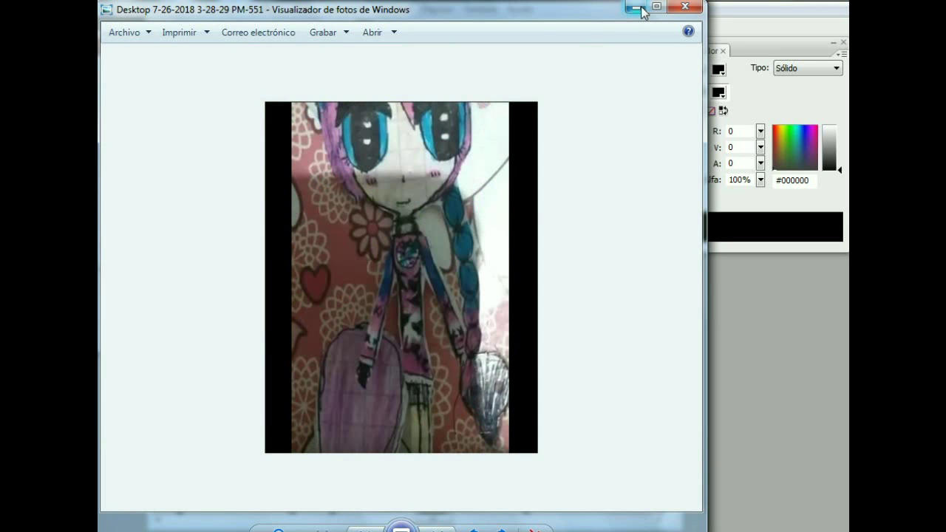
pyautogui.click(636, 7)
pyautogui.moveTo(392, 422); pyautogui.dragTo(383, 373)
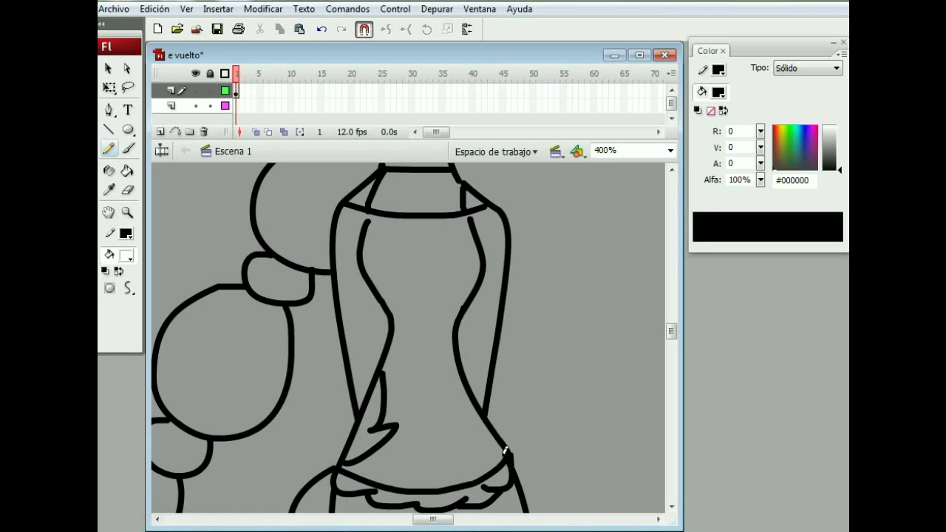
pyautogui.hotkey('alt', 'Tab')
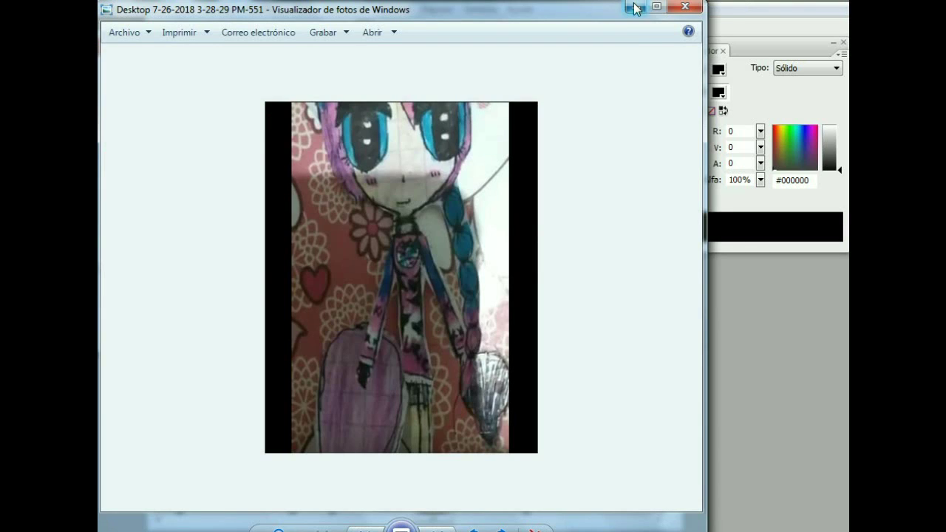
pyautogui.click(637, 9)
pyautogui.click(130, 190)
pyautogui.hotkey('ctrl', 'z')
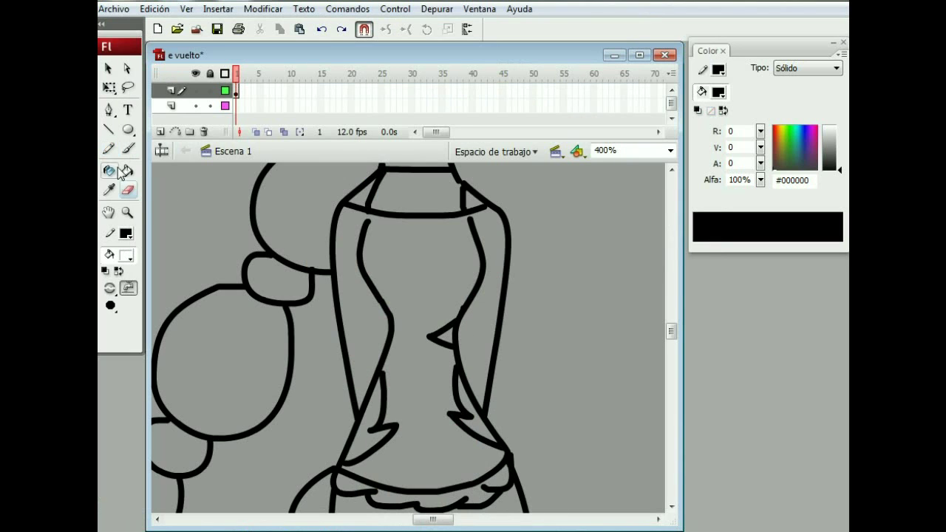
# Check the reference photo and draw a jagged patch running from the shirt's chest down to the patch at the waist.
pyautogui.click(127, 171)
pyautogui.hotkey('alt', 'Tab')
pyautogui.click(634, 9)
pyautogui.click(109, 147)
pyautogui.moveTo(384, 380)
pyautogui.mouseDown()
pyautogui.moveTo(420, 288)
pyautogui.moveTo(383, 281)
pyautogui.mouseUp()
pyautogui.moveTo(374, 217); pyautogui.dragTo(371, 221)
pyautogui.hotkey('alt', 'Tab')
pyautogui.click(635, 8)
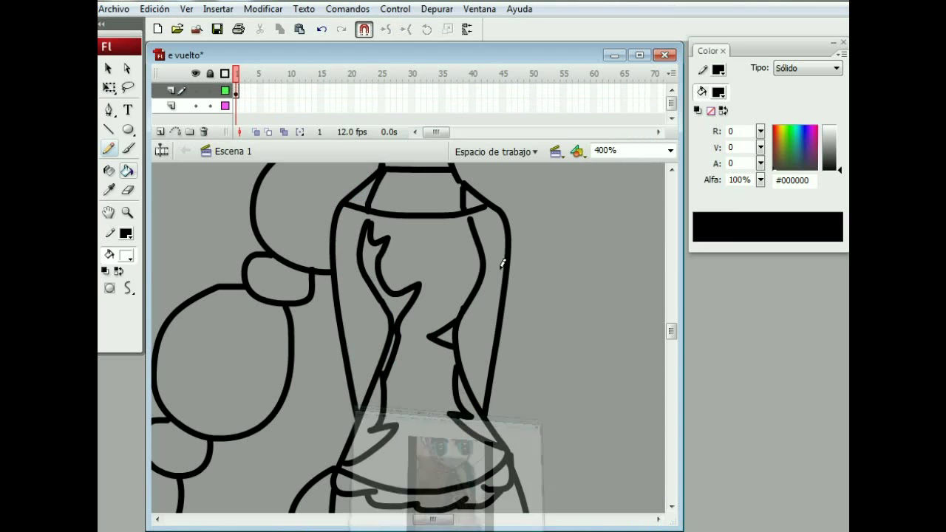
# Fill the jagged patches and the waist spike on the shirt with black (#000000).
pyautogui.click(127, 172)
pyautogui.click(397, 302)
pyautogui.click(389, 353)
pyautogui.click(719, 93)
pyautogui.click(699, 131)
pyautogui.click(396, 302)
pyautogui.click(390, 353)
pyautogui.click(374, 438)
pyautogui.click(465, 394)
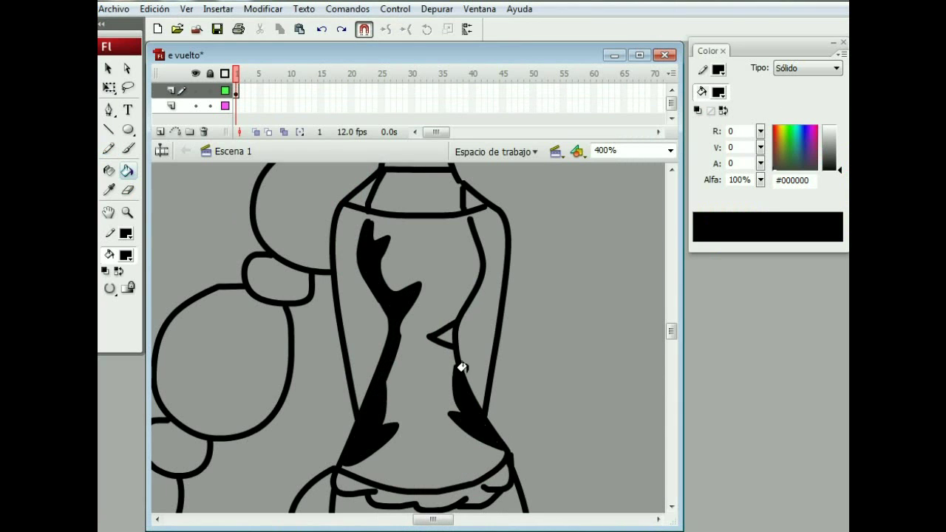
pyautogui.click(446, 337)
# Check the reference photo and fill the choker band on the neck with black.
pyautogui.hotkey('alt', 'Tab')
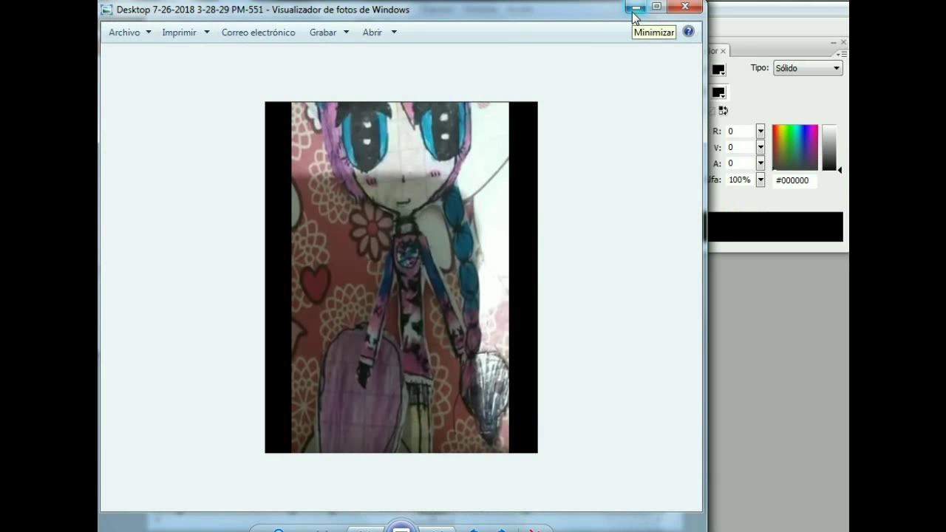
pyautogui.click(634, 9)
pyautogui.click(672, 170)
pyautogui.click(671, 150)
pyautogui.click(617, 223)
pyautogui.click(672, 506)
pyautogui.scroll(2, 420, 188)
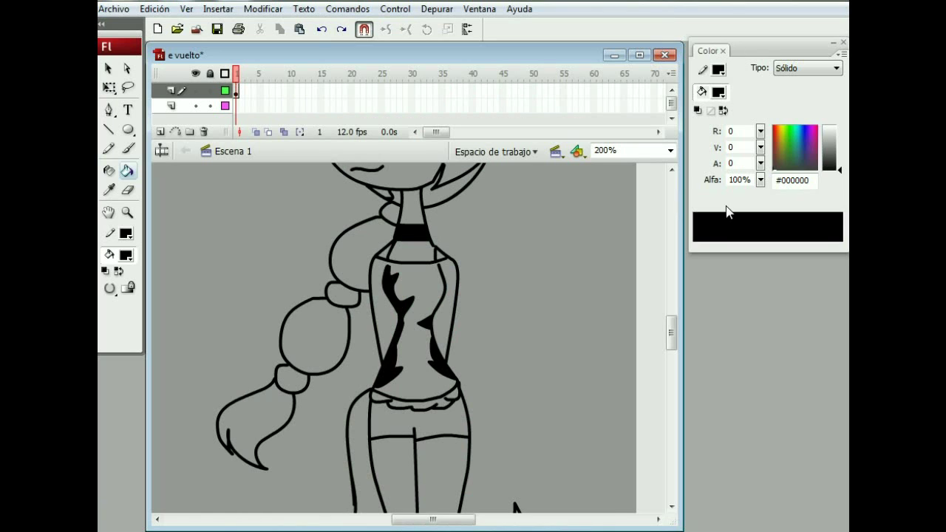
# Set up a radial gradient fill of pink, white, pink and blue and apply it to the shirt and sleeves.
pyautogui.click(718, 91)
pyautogui.click(732, 253)
pyautogui.click(813, 143)
pyautogui.moveTo(839, 143); pyautogui.dragTo(839, 125)
pyautogui.click(729, 205)
pyautogui.click(767, 207)
pyautogui.click(813, 144)
pyautogui.click(838, 205)
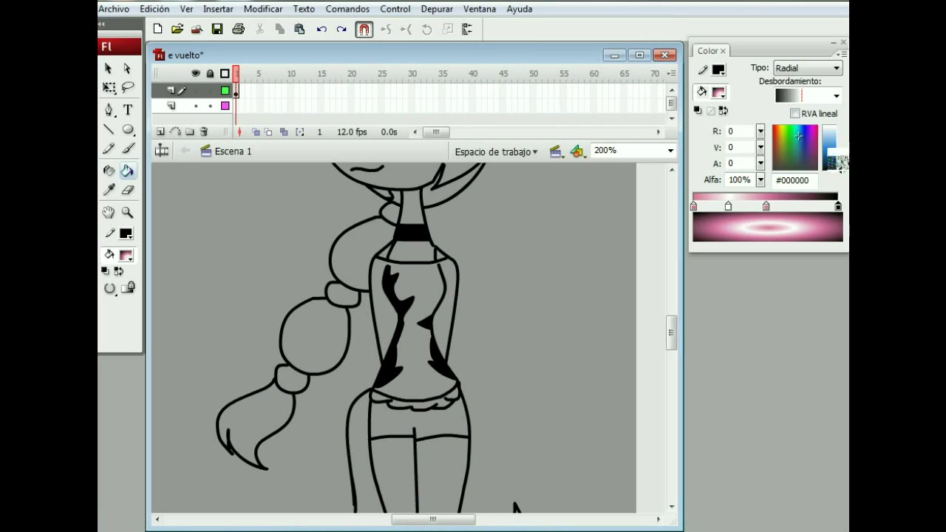
pyautogui.click(798, 136)
pyautogui.click(402, 310)
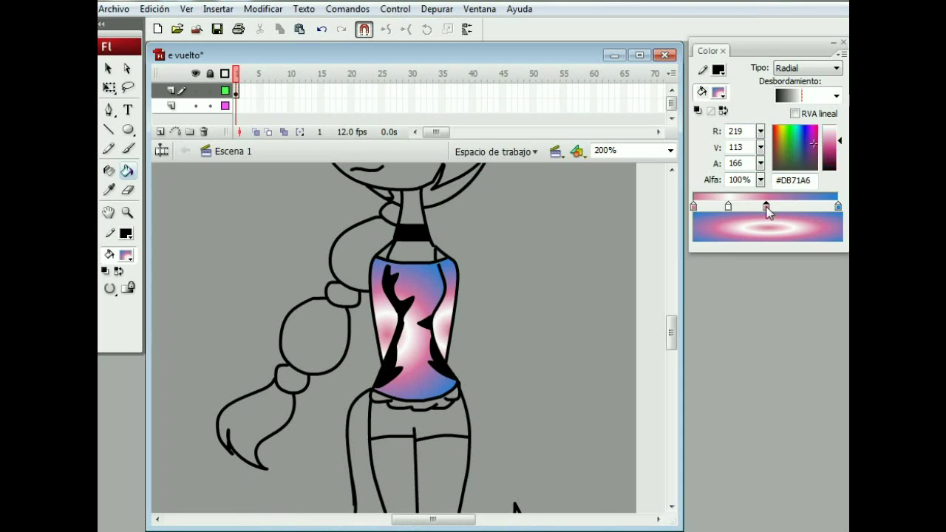
# Change the gradient's middle pink to a stronger reddish pink and refill the shirt.
pyautogui.moveTo(813, 137)
pyautogui.mouseDown()
pyautogui.moveTo(830, 133)
pyautogui.moveTo(830, 159)
pyautogui.moveTo(814, 133)
pyautogui.mouseUp()
pyautogui.click(408, 332)
pyautogui.scroll(3, 407, 332)
pyautogui.scroll(-3, 591, 230)
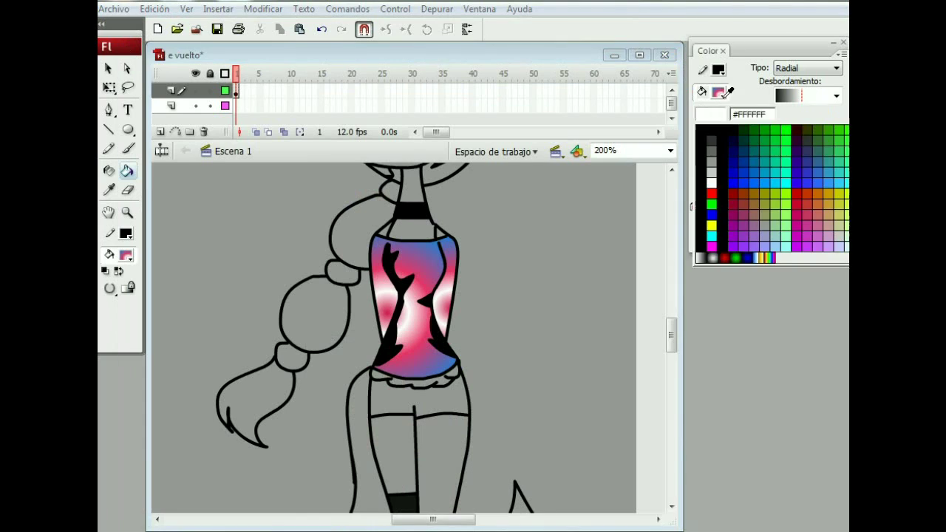
# Fill the shorts with near-black and the shirt's ruffled hem with white, then erase the ruffle's contour lines.
pyautogui.click(397, 406)
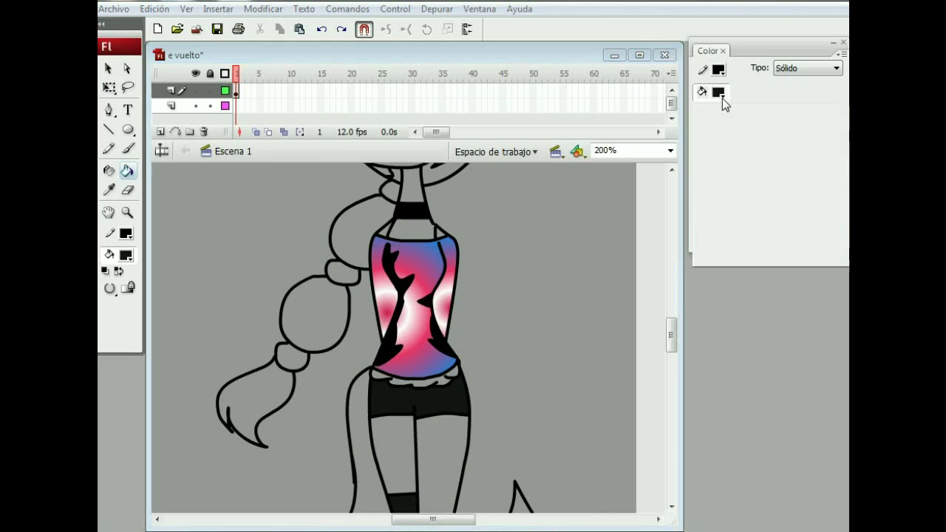
pyautogui.click(697, 110)
pyautogui.press('e')
pyautogui.click(401, 380)
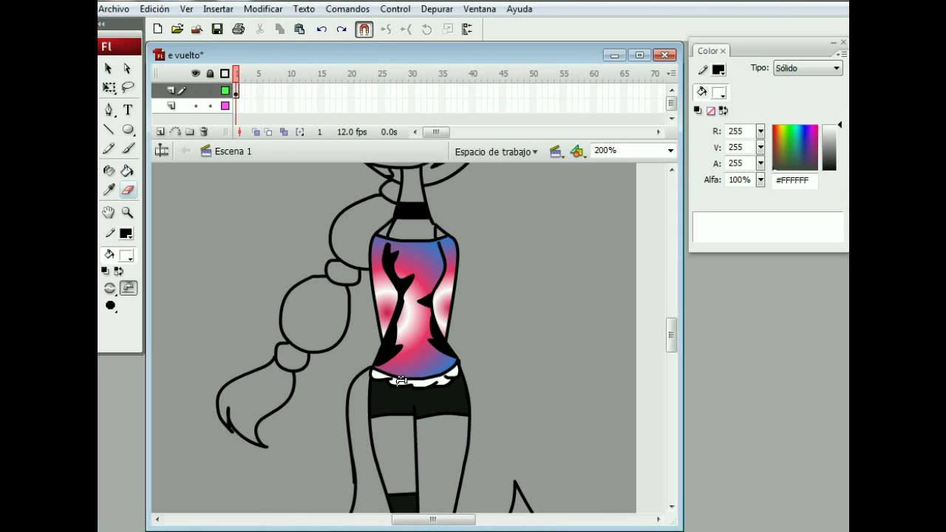
# Check the reference, fill the front ear's tip reddish pink and the rear ear's tip blue (#556BC0), and erase their boundary lines.
pyautogui.moveTo(672, 334)
pyautogui.mouseDown()
pyautogui.moveTo(672, 345)
pyautogui.moveTo(674, 320)
pyautogui.mouseUp()
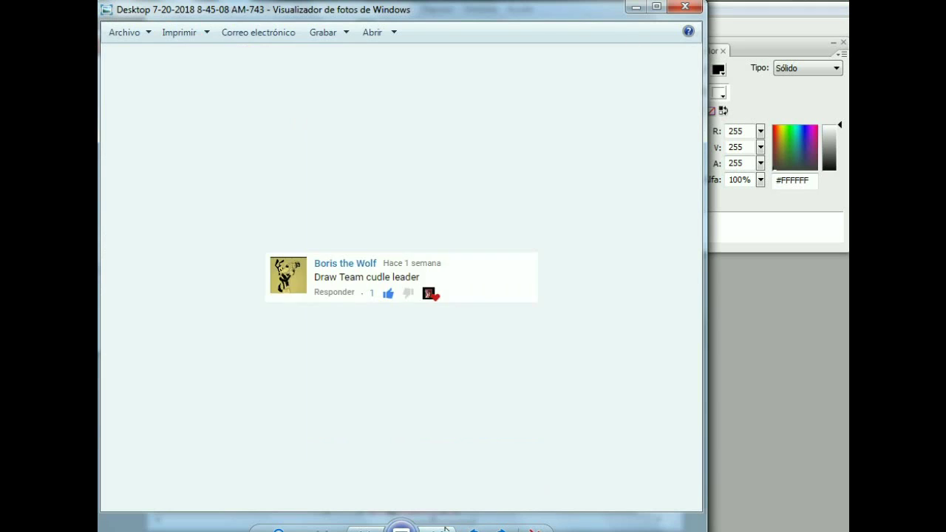
pyautogui.click(497, 198)
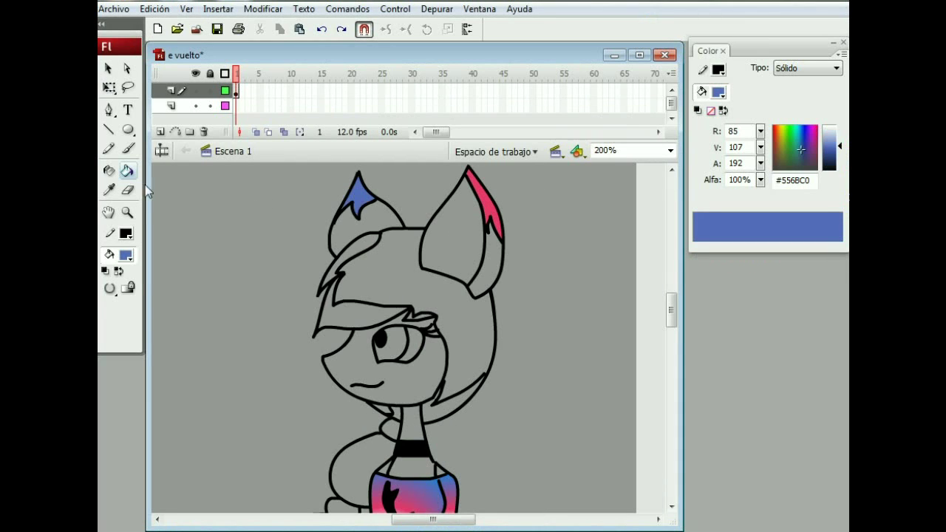
pyautogui.press('e')
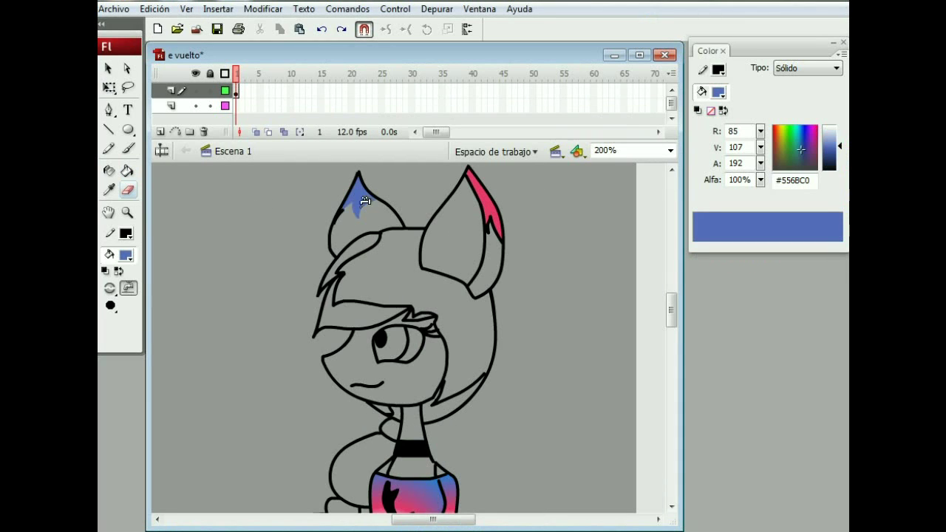
# Fill the main hair area and the small strand behind the neck with blue (#535EBD).
pyautogui.click(127, 169)
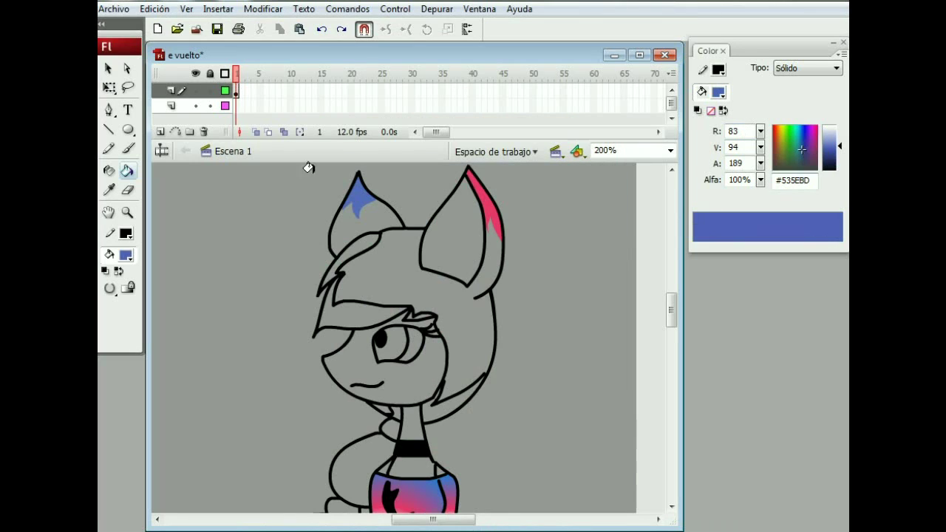
pyautogui.click(401, 266)
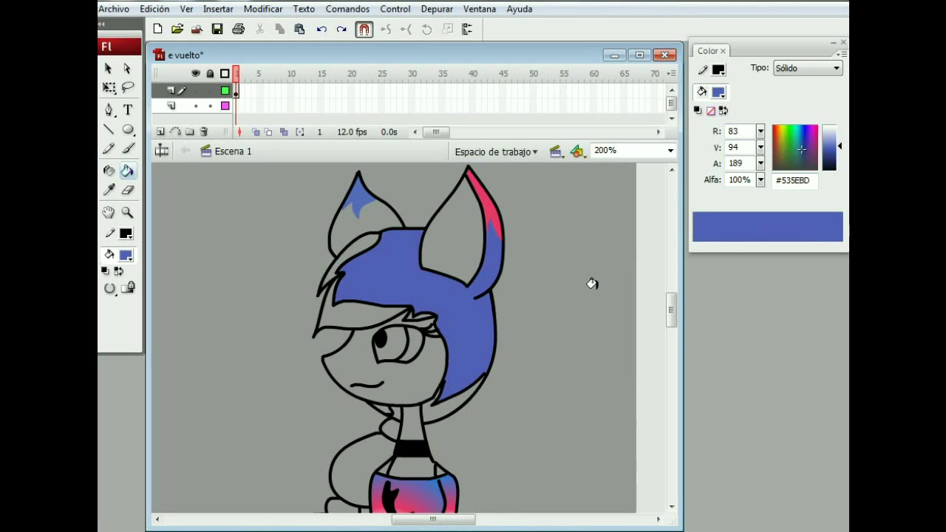
pyautogui.scroll(-2, 427, 326)
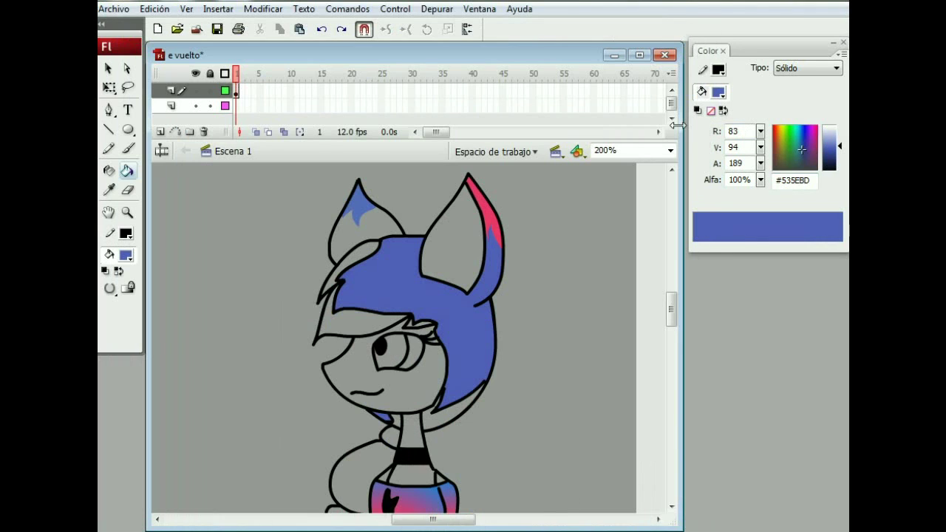
# Fill the fringe and lower hair ends with pink (#EE366D) and erase the black lines between pink and blue hair.
pyautogui.click(718, 92)
pyautogui.click(493, 218)
pyautogui.click(427, 419)
pyautogui.click(398, 422)
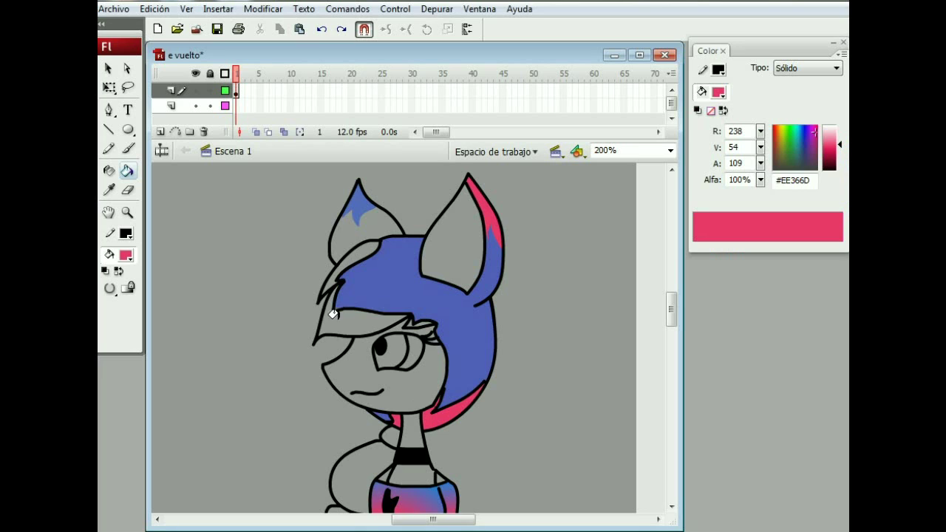
pyautogui.click(337, 316)
pyautogui.click(333, 270)
pyautogui.click(127, 189)
pyautogui.moveTo(343, 275); pyautogui.dragTo(405, 321)
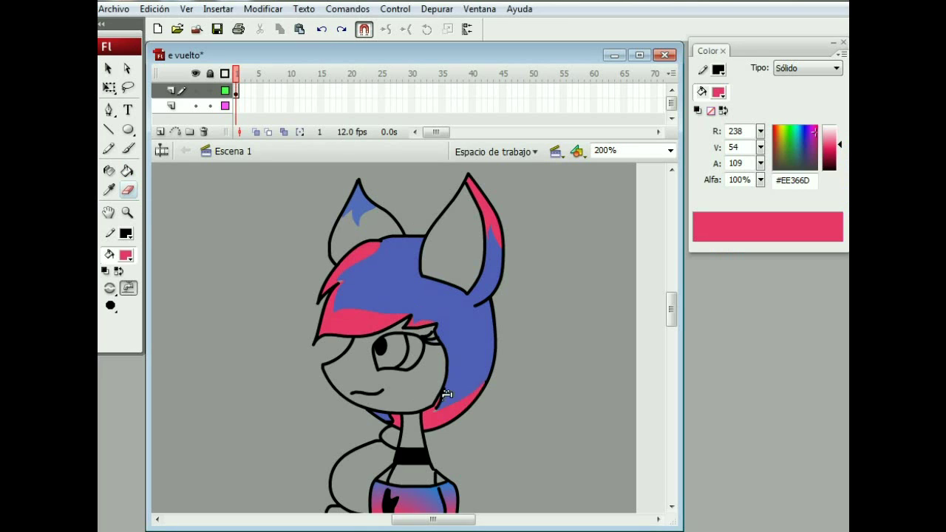
# Fill the small gap left in the hair beside the jaw with the hair's blue.
pyautogui.click(669, 150)
pyautogui.click(603, 235)
pyautogui.click(128, 171)
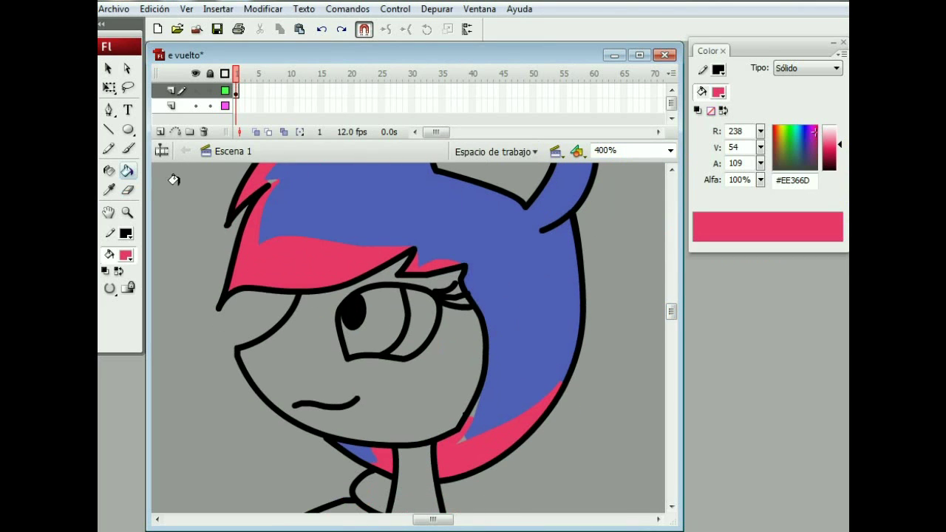
pyautogui.click(718, 93)
pyautogui.click(510, 369)
pyautogui.click(463, 438)
# Check the reference photo, choose white as the fill colour, and draw a line closing the front ear's base.
pyautogui.moveTo(671, 311); pyautogui.dragTo(671, 306)
pyautogui.hotkey('alt', 'Tab')
pyautogui.click(636, 6)
pyautogui.click(718, 92)
pyautogui.click(699, 180)
pyautogui.click(448, 529)
pyautogui.click(642, 9)
pyautogui.click(109, 148)
pyautogui.moveTo(527, 321); pyautogui.dragTo(541, 343)
# Fill the front ear's outer rim with white and erase the closing line at its base.
pyautogui.click(128, 171)
pyautogui.click(562, 295)
pyautogui.click(322, 30)
pyautogui.click(114, 289)
pyautogui.click(562, 295)
pyautogui.click(128, 189)
pyautogui.click(325, 29)
pyautogui.click(341, 29)
pyautogui.click(535, 332)
# Fill the rear ear below its blue tip with white.
pyautogui.moveTo(671, 305); pyautogui.dragTo(671, 302)
pyautogui.click(127, 171)
pyautogui.click(326, 253)
# Check the reference photo and fill the inside of the front ear with pale pink (#FCD8E3).
pyautogui.click(449, 529)
pyautogui.click(637, 6)
pyautogui.click(718, 92)
pyautogui.click(579, 231)
pyautogui.moveTo(839, 147); pyautogui.dragTo(840, 130)
pyautogui.click(522, 270)
pyautogui.click(540, 259)
# Erase the outline under the front ear's inner area and redraw the ear's front edge at its base.
pyautogui.moveTo(672, 303); pyautogui.dragTo(671, 311)
pyautogui.click(127, 190)
pyautogui.scroll(3, 672, 307)
pyautogui.press('y')
pyautogui.moveTo(441, 332); pyautogui.dragTo(434, 281)
pyautogui.hotkey('ctrl', 'z')
pyautogui.moveTo(438, 333); pyautogui.dragTo(441, 255)
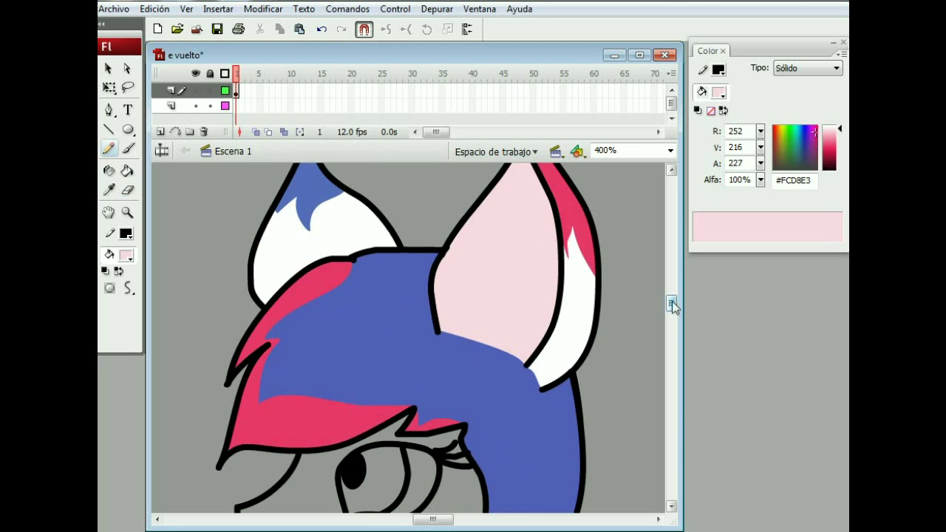
# Set up a turquoise radial gradient and fill the eye's iris with it.
pyautogui.moveTo(673, 302); pyautogui.dragTo(673, 313)
pyautogui.click(721, 94)
pyautogui.click(706, 261)
pyautogui.click(796, 148)
pyautogui.moveTo(840, 127); pyautogui.dragTo(840, 151)
pyautogui.click(795, 141)
pyautogui.click(772, 206)
pyautogui.press('k')
pyautogui.click(384, 295)
# Fill the white part of the eye with white.
pyautogui.click(721, 94)
pyautogui.click(698, 195)
pyautogui.click(420, 296)
pyautogui.hotkey('ctrl', 'z')
# Check the reference photo and fill the braid's two rounded segments with the hair's blue (#535EBD).
pyautogui.moveTo(673, 320); pyautogui.dragTo(674, 331)
pyautogui.click(450, 531)
pyautogui.click(451, 531)
pyautogui.moveTo(682, 146); pyautogui.dragTo(680, 145)
pyautogui.click(669, 150)
pyautogui.click(626, 230)
pyautogui.click(720, 94)
pyautogui.click(473, 229)
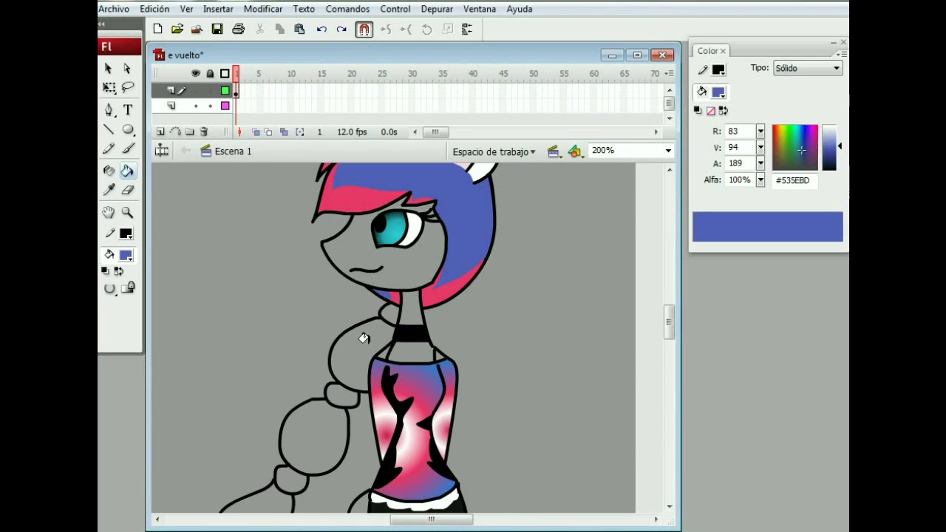
pyautogui.click(363, 339)
pyautogui.click(314, 436)
# Try the hair's pink (#EE366D) on the braid's tip and compare it with the reference photo.
pyautogui.moveTo(669, 322); pyautogui.dragTo(670, 331)
pyautogui.click(720, 94)
pyautogui.click(463, 192)
pyautogui.click(258, 438)
pyautogui.click(451, 530)
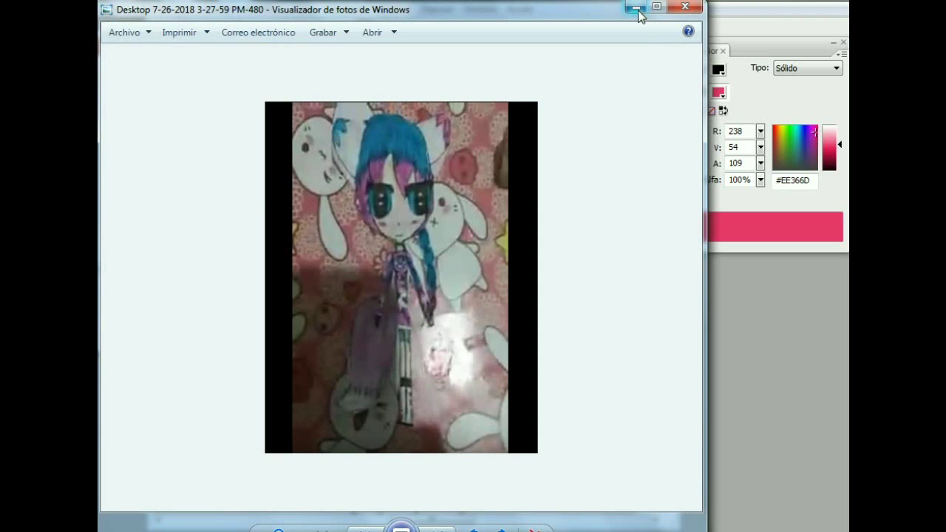
pyautogui.click(637, 9)
pyautogui.moveTo(669, 344); pyautogui.dragTo(669, 342)
pyautogui.click(451, 531)
pyautogui.click(638, 9)
# Fill the three ties of the braid with black.
pyautogui.click(720, 94)
pyautogui.click(710, 131)
pyautogui.click(389, 235)
pyautogui.click(341, 316)
pyautogui.click(291, 401)
# Fill the braid's tip with the same blue as its rounded segments.
pyautogui.click(720, 94)
pyautogui.click(314, 354)
pyautogui.click(256, 435)
# Brush pink (#EE366D) highlights along the outer edges of the braid's tip and fill the enclosed areas with the same pink.
pyautogui.click(720, 96)
pyautogui.click(438, 212)
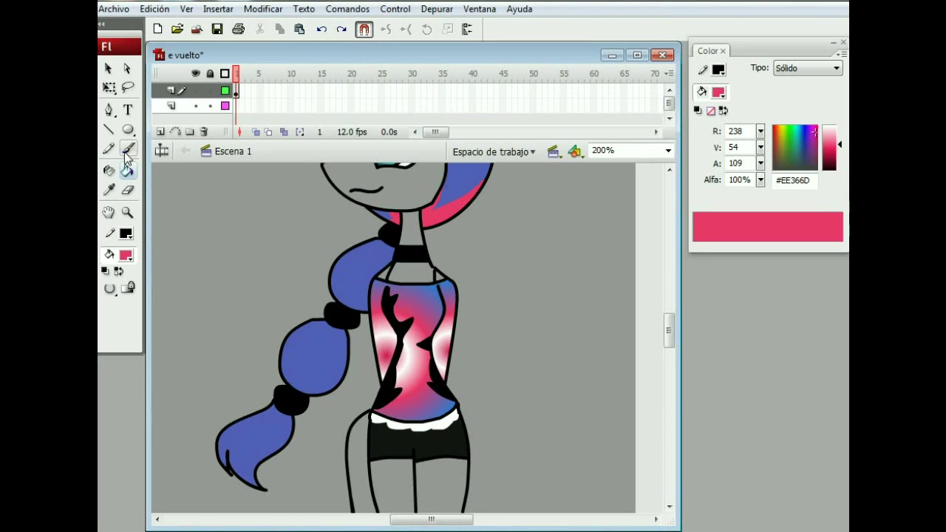
pyautogui.click(128, 149)
pyautogui.click(110, 322)
pyautogui.click(125, 366)
pyautogui.moveTo(268, 412); pyautogui.dragTo(275, 408)
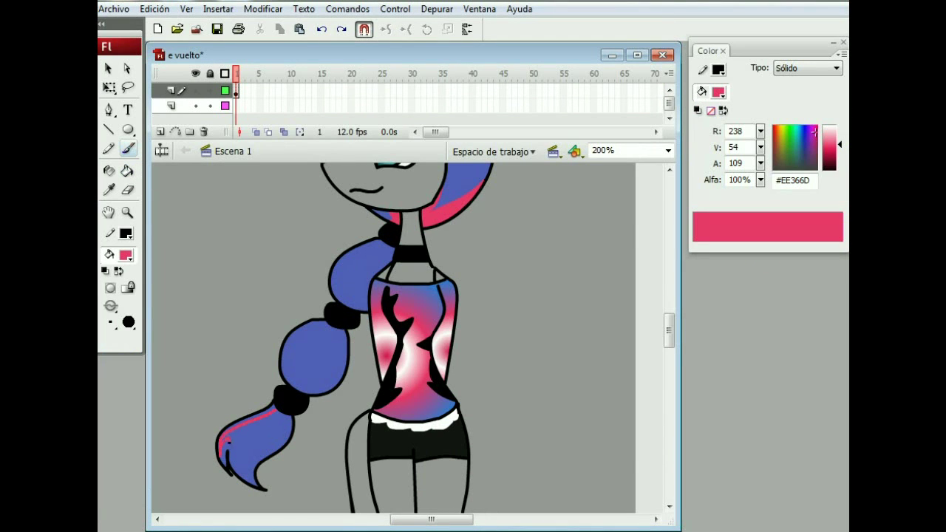
pyautogui.click(127, 171)
pyautogui.click(237, 471)
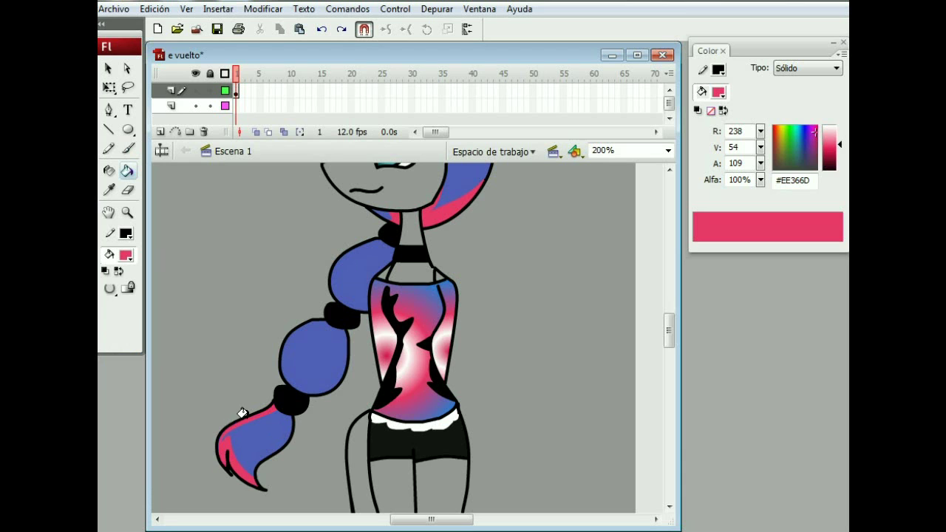
# Fill the tail's pointed end with pale pink and the small curved section beside the leg with medium pink (#F37A9F).
pyautogui.moveTo(669, 330); pyautogui.dragTo(669, 360)
pyautogui.click(510, 348)
pyautogui.click(718, 93)
pyautogui.click(434, 316)
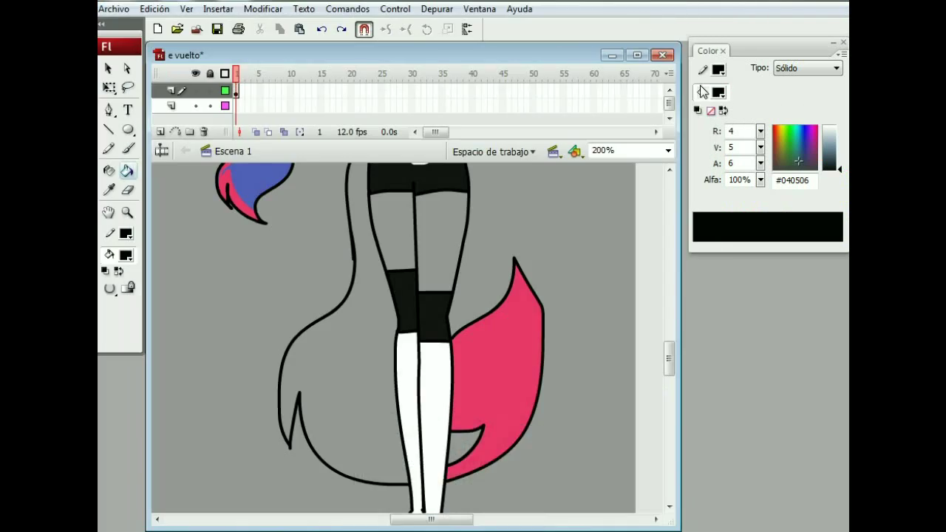
pyautogui.moveTo(833, 168); pyautogui.dragTo(834, 144)
pyautogui.click(510, 370)
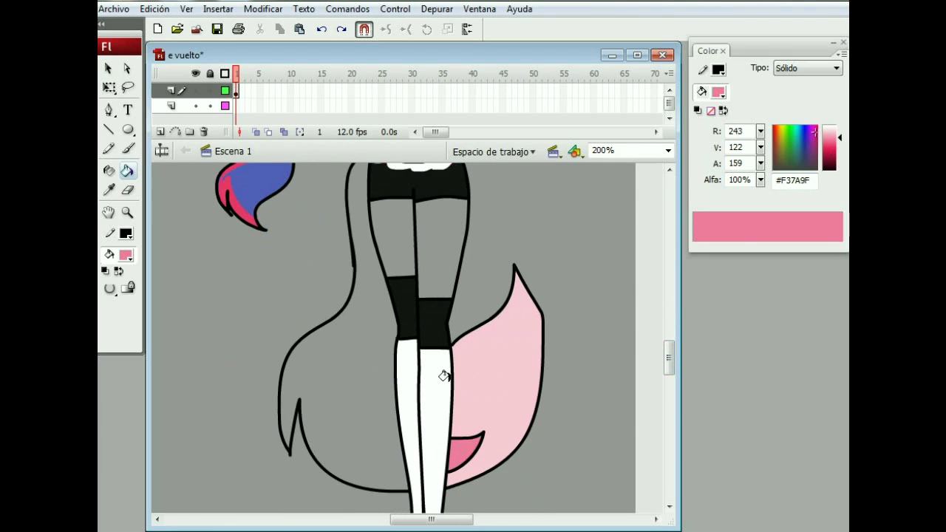
# Fill the tail's large section with medium pink (#F37A9F) and erase the outline of the small curved section.
pyautogui.click(668, 151)
pyautogui.click(624, 214)
pyautogui.click(385, 380)
pyautogui.click(128, 190)
pyautogui.click(127, 170)
# Mix a yellow skin colour (#E6D980) and fill the face, neck and upper chest with it.
pyautogui.moveTo(669, 359); pyautogui.dragTo(671, 323)
pyautogui.click(668, 151)
pyautogui.click(625, 225)
pyautogui.click(719, 92)
pyautogui.click(907, 114)
pyautogui.click(599, 249)
pyautogui.click(602, 222)
pyautogui.click(740, 216)
pyautogui.press('Return')
pyautogui.click(408, 211)
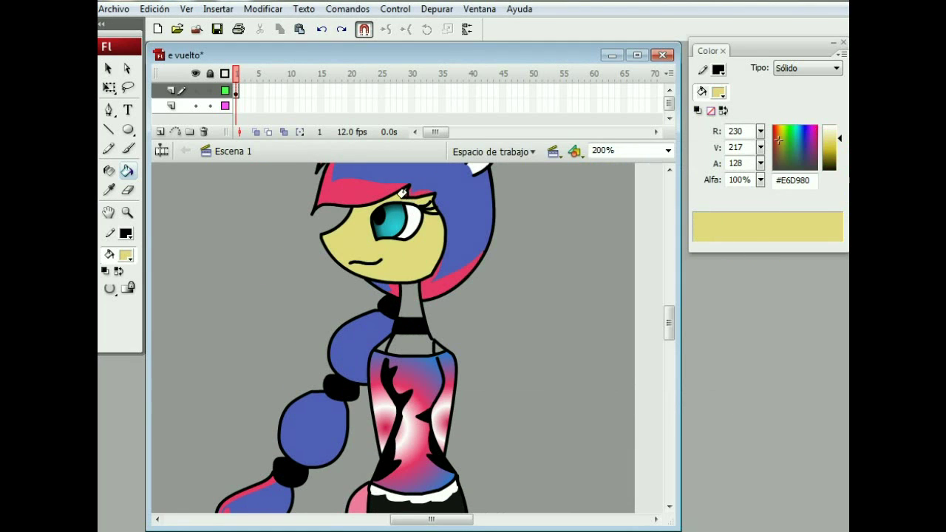
pyautogui.click(411, 302)
pyautogui.click(409, 346)
# Fill the two shoulder areas of the shirt with black.
pyautogui.click(718, 92)
pyautogui.click(715, 131)
pyautogui.click(440, 349)
pyautogui.click(382, 346)
# Fill the bare thighs with the yellow skin colour.
pyautogui.click(719, 92)
pyautogui.click(423, 257)
pyautogui.click(448, 432)
# Mix a tan skin shadow colour (#CE9C7B) as the fill colour.
pyautogui.moveTo(669, 337); pyautogui.dragTo(668, 316)
pyautogui.click(718, 92)
pyautogui.click(907, 113)
pyautogui.click(591, 232)
pyautogui.click(592, 252)
pyautogui.moveTo(741, 216); pyautogui.dragTo(740, 226)
pyautogui.click(438, 382)
# Brush tan shadows under the fringe and across the neck, and fill the outlined neck shadow.
pyautogui.click(128, 149)
pyautogui.click(668, 151)
pyautogui.click(607, 226)
pyautogui.click(668, 151)
pyautogui.click(608, 234)
pyautogui.moveTo(299, 229); pyautogui.dragTo(324, 224)
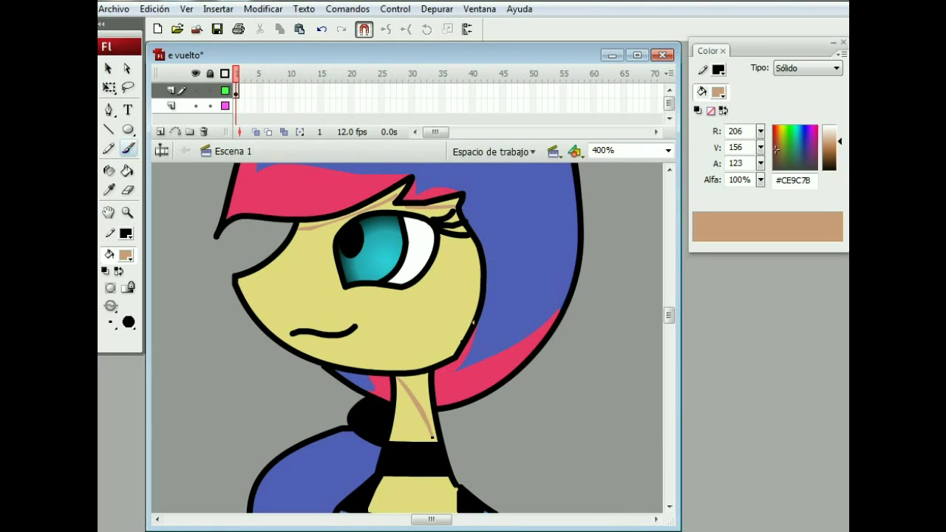
pyautogui.press('k')
pyautogui.click(415, 403)
# Darken the tail's pink to #EE4478 and brush a shadow boundary down the large section's outer edge.
pyautogui.moveTo(669, 315); pyautogui.dragTo(669, 351)
pyautogui.click(668, 150)
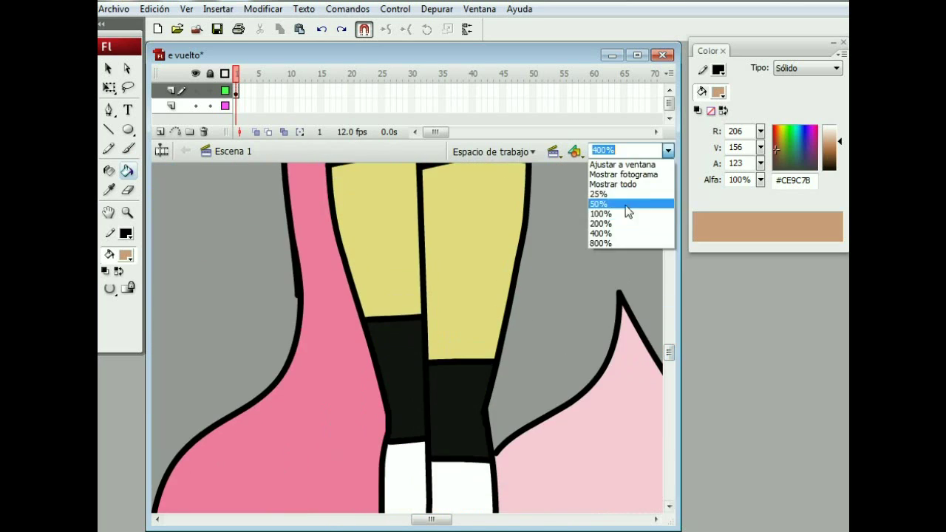
pyautogui.click(602, 223)
pyautogui.click(718, 92)
pyautogui.click(364, 401)
pyautogui.moveTo(840, 138); pyautogui.dragTo(840, 143)
pyautogui.click(128, 149)
pyautogui.moveTo(668, 352); pyautogui.dragTo(670, 355)
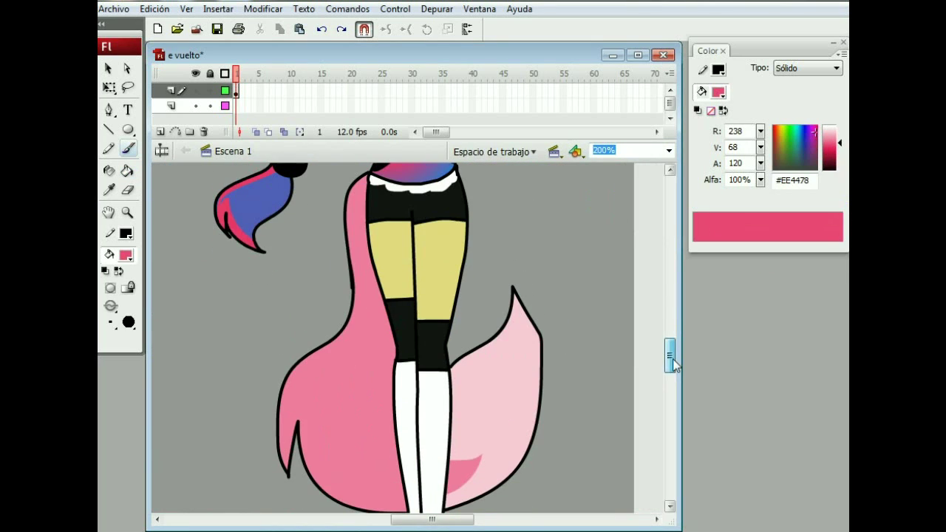
pyautogui.moveTo(363, 185); pyautogui.dragTo(286, 454)
# Fill the outlined shadow areas along the tail's outer edge with the darker pink.
pyautogui.click(133, 173)
pyautogui.click(355, 252)
pyautogui.click(350, 200)
pyautogui.click(308, 365)
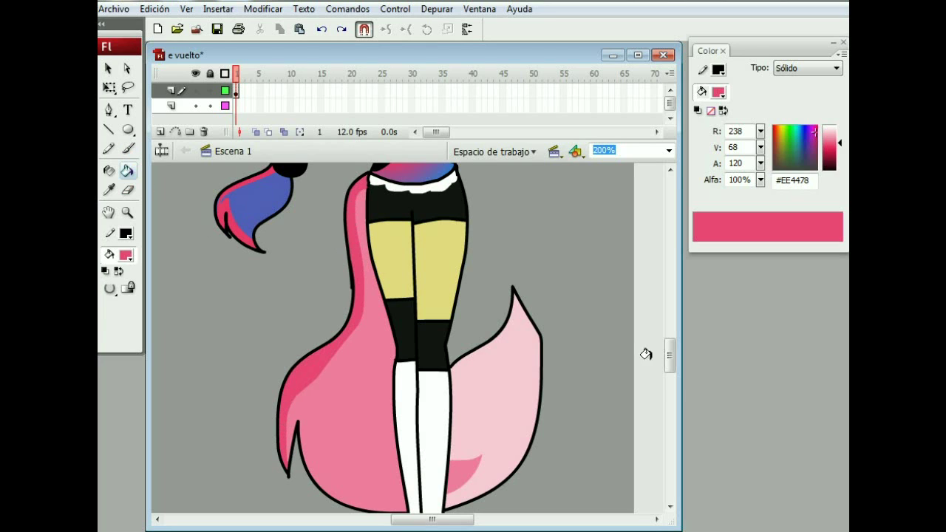
# Brush and fill a darker pink shadow along the bottom curve of the tail's large section.
pyautogui.moveTo(669, 358); pyautogui.dragTo(670, 369)
pyautogui.click(128, 150)
pyautogui.moveTo(301, 315)
pyautogui.mouseDown()
pyautogui.moveTo(354, 378)
pyautogui.moveTo(405, 383)
pyautogui.mouseUp()
pyautogui.click(128, 171)
pyautogui.click(331, 379)
# Shade the pale end of the tail beside the leg with a lighter tint of the tail's pink.
pyautogui.click(719, 94)
pyautogui.click(370, 244)
pyautogui.click(128, 149)
pyautogui.moveTo(457, 252); pyautogui.dragTo(450, 349)
pyautogui.hotkey('ctrl', 'z')
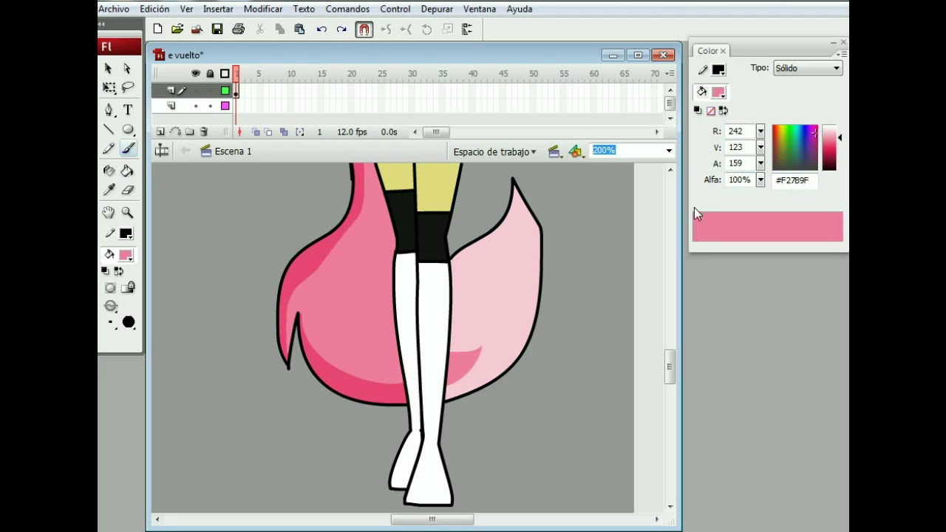
pyautogui.moveTo(839, 138); pyautogui.dragTo(840, 133)
pyautogui.click(128, 172)
pyautogui.click(456, 315)
# Darken the curved section's pink to #F1638D and brush a shadow on that section beside the leg.
pyautogui.click(719, 94)
pyautogui.click(455, 360)
pyautogui.moveTo(840, 138); pyautogui.dragTo(840, 139)
pyautogui.click(128, 148)
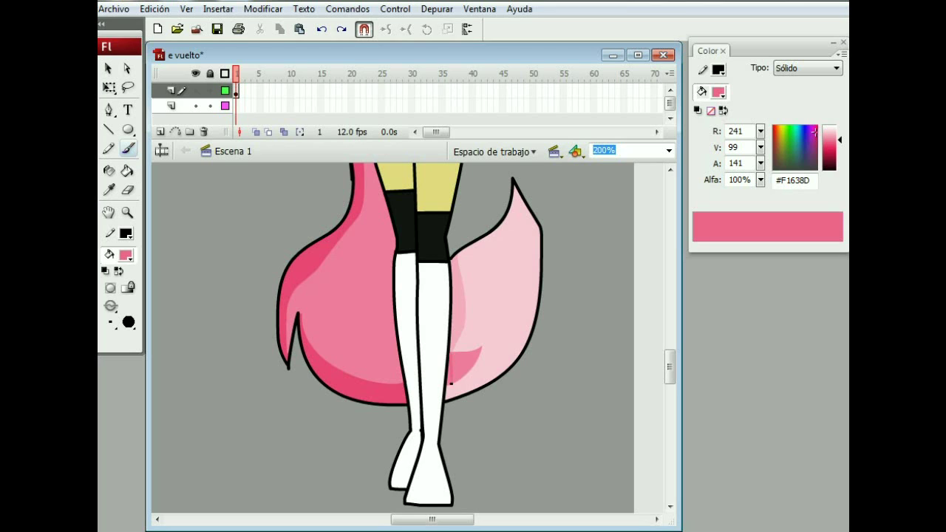
# Try a brushed and filled shadow along the outer edge of the thigh nearer the tail's pale end.
pyautogui.moveTo(669, 366)
pyautogui.mouseDown()
pyautogui.moveTo(668, 327)
pyautogui.moveTo(669, 346)
pyautogui.mouseUp()
pyautogui.click(418, 219)
pyautogui.moveTo(443, 308); pyautogui.dragTo(443, 404)
pyautogui.click(128, 172)
pyautogui.click(456, 345)
pyautogui.moveTo(669, 359); pyautogui.dragTo(669, 312)
pyautogui.click(320, 31)
pyautogui.click(320, 30)
# Darken the hair's blue to #394393 and brush shadows on the crown and back of the hair.
pyautogui.click(719, 94)
pyautogui.click(488, 182)
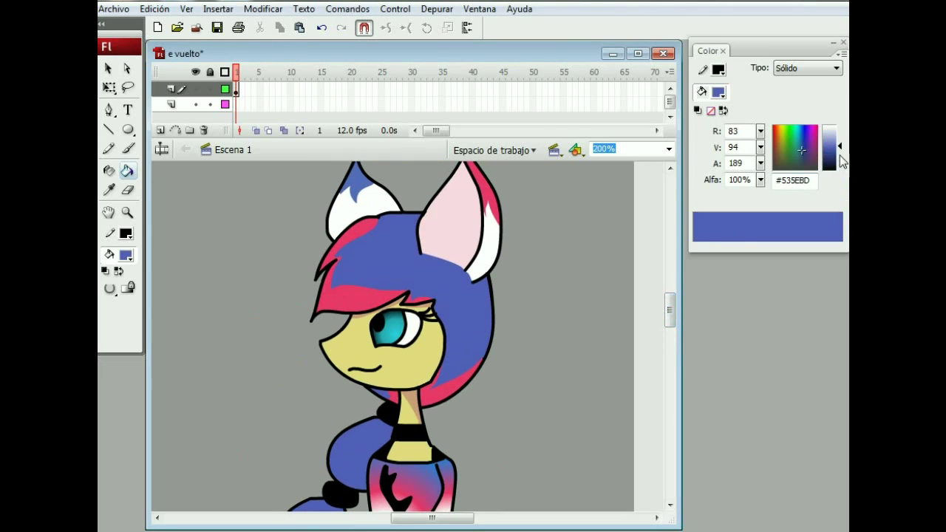
pyautogui.moveTo(839, 155); pyautogui.dragTo(840, 161)
pyautogui.press('b')
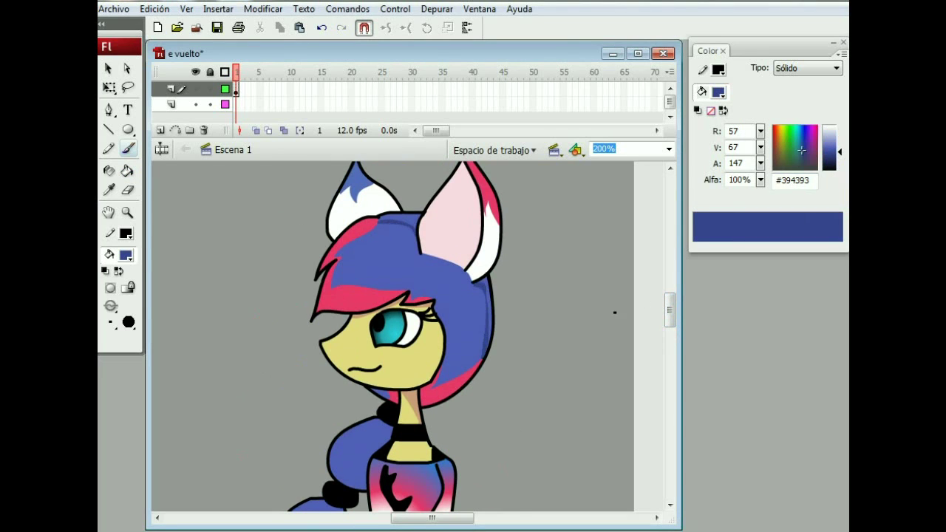
# Shade the outer sides of the braid's rounded segments with the dark blue (#394393).
pyautogui.scroll(-5, 614, 312)
pyautogui.hotkey('ctrl', 'z')
pyautogui.press('k')
# Examine the whole figure at 100% zoom and compare it with the reference photo.
pyautogui.moveTo(671, 332); pyautogui.dragTo(668, 318)
pyautogui.click(669, 149)
pyautogui.click(643, 214)
pyautogui.moveTo(513, 519); pyautogui.dragTo(485, 519)
pyautogui.moveTo(669, 322); pyautogui.dragTo(669, 351)
pyautogui.click(111, 149)
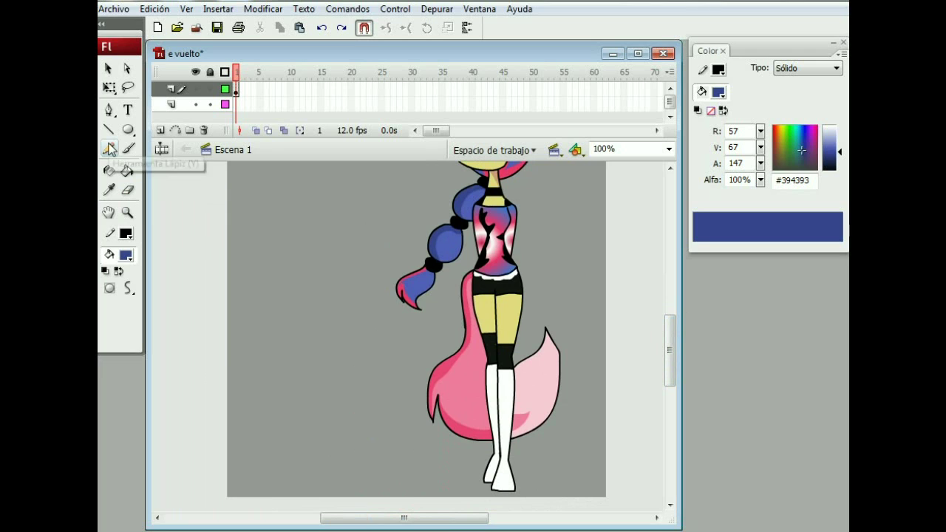
pyautogui.hotkey('alt', 'Tab')
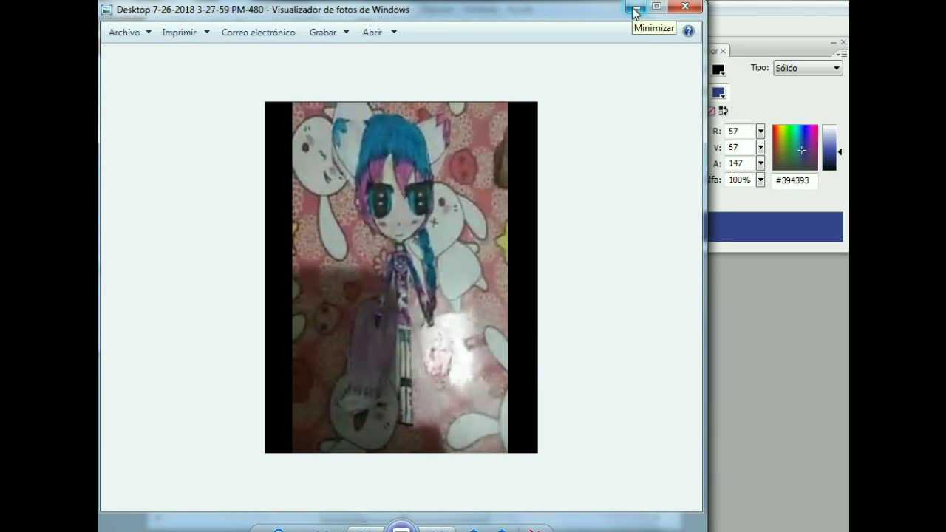
pyautogui.click(634, 10)
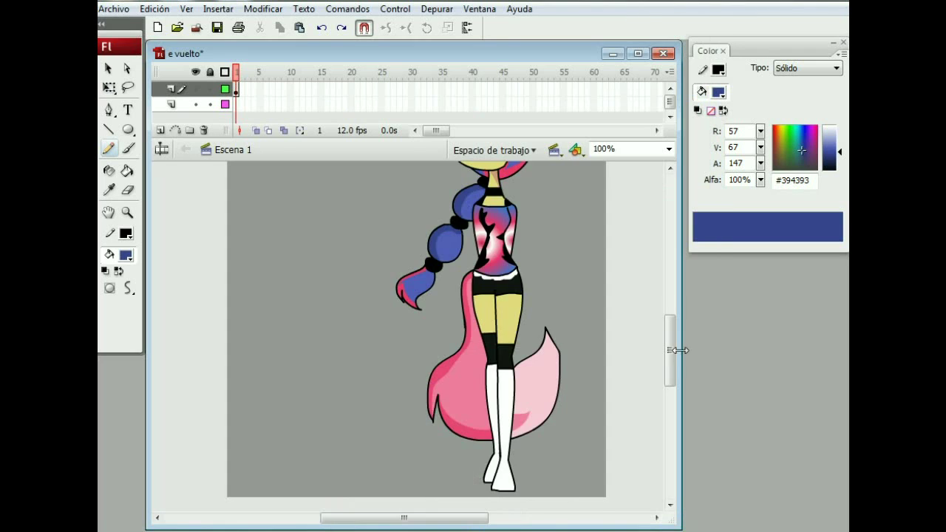
# On the layer beneath the figure, draw a large oval hill behind the girl and erase its fill.
pyautogui.click(235, 105)
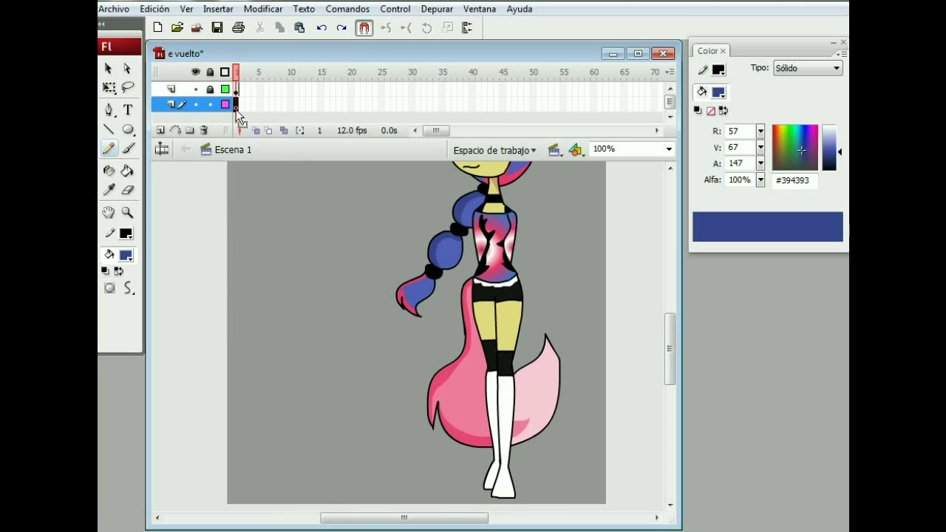
pyautogui.press('n')
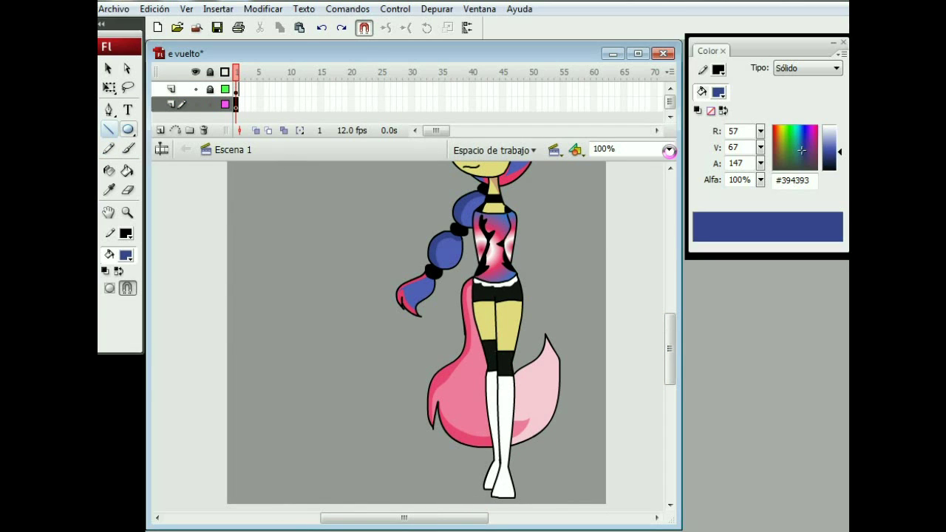
pyautogui.click(669, 149)
pyautogui.click(623, 212)
pyautogui.moveTo(275, 495)
pyautogui.mouseDown()
pyautogui.moveTo(530, 268)
pyautogui.moveTo(577, 286)
pyautogui.mouseUp()
pyautogui.click(128, 190)
pyautogui.click(349, 367)
# Draw straight side and base edges framing the hill and erase the oval segments outside them.
pyautogui.click(108, 130)
pyautogui.moveTo(305, 296); pyautogui.dragTo(305, 434)
pyautogui.moveTo(305, 434)
pyautogui.mouseDown()
pyautogui.moveTo(523, 434)
pyautogui.moveTo(509, 434)
pyautogui.mouseUp()
pyautogui.moveTo(507, 288); pyautogui.dragTo(507, 449)
pyautogui.click(128, 190)
pyautogui.click(304, 316)
pyautogui.click(287, 356)
pyautogui.click(508, 436)
# Draw the two curved edges of a path running down the hill behind the girl's legs.
pyautogui.press('y')
pyautogui.moveTo(404, 352); pyautogui.dragTo(423, 288)
pyautogui.moveTo(494, 431)
pyautogui.mouseDown()
pyautogui.moveTo(485, 346)
pyautogui.moveTo(464, 281)
pyautogui.mouseUp()
# Try an unfilled moon circle overlapping the scene's upper left corner.
pyautogui.scroll(1, 294, 293)
pyautogui.press('o')
pyautogui.moveTo(290, 297); pyautogui.dragTo(387, 195)
pyautogui.click(129, 190)
pyautogui.click(338, 245)
pyautogui.click(109, 148)
pyautogui.hotkey('ctrl', 'z')
# Close the sky area with straight side and upper frame lines and erase the overshooting ends.
pyautogui.click(109, 129)
pyautogui.moveTo(506, 323); pyautogui.dragTo(506, 213)
pyautogui.moveTo(506, 212); pyautogui.dragTo(296, 212)
pyautogui.moveTo(304, 349); pyautogui.dragTo(304, 207)
pyautogui.click(129, 190)
pyautogui.click(302, 209)
# Fill the hill areas on both sides of the path with a radial gradient from green (#5E803C) to black.
pyautogui.click(128, 171)
pyautogui.click(718, 93)
pyautogui.click(714, 257)
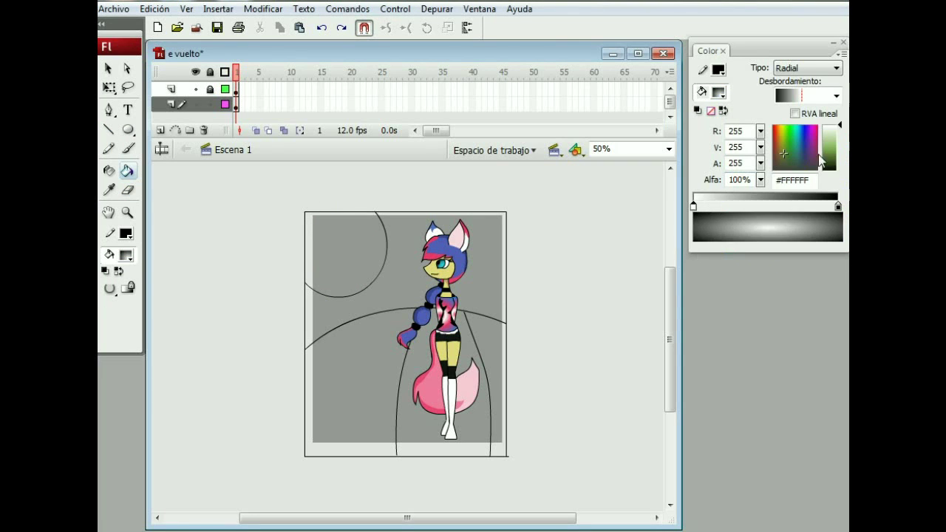
pyautogui.click(829, 153)
pyautogui.click(362, 357)
pyautogui.click(479, 334)
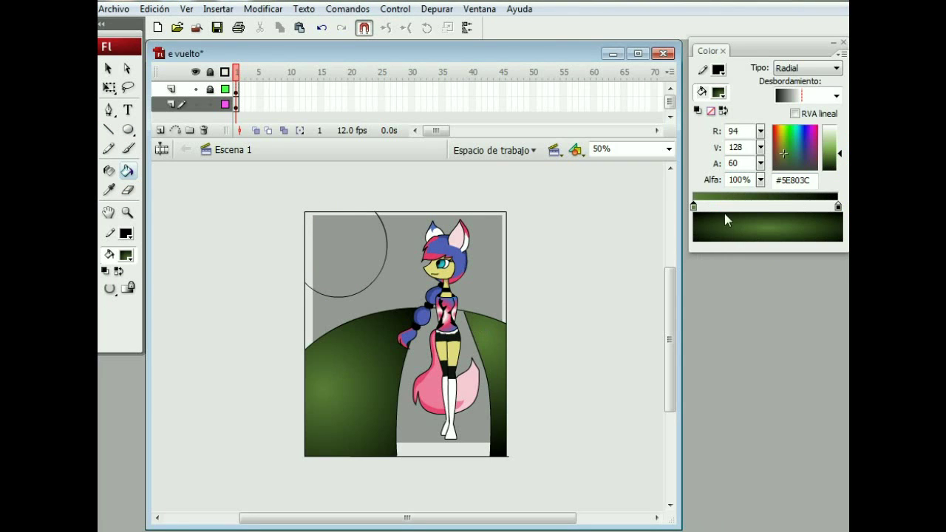
# Refill the larger hill area with a brighter green gradient, placing its highlight near the crest.
pyautogui.click(358, 323)
pyautogui.moveTo(830, 141); pyautogui.dragTo(829, 147)
pyautogui.click(358, 326)
# Set up a radial fill gradient from pale blue to dark blue (#313193).
pyautogui.click(718, 94)
pyautogui.click(713, 258)
pyautogui.click(718, 93)
pyautogui.click(713, 258)
pyautogui.click(801, 145)
pyautogui.click(829, 145)
pyautogui.moveTo(830, 138); pyautogui.dragTo(832, 129)
pyautogui.click(838, 207)
pyautogui.click(803, 147)
pyautogui.click(830, 153)
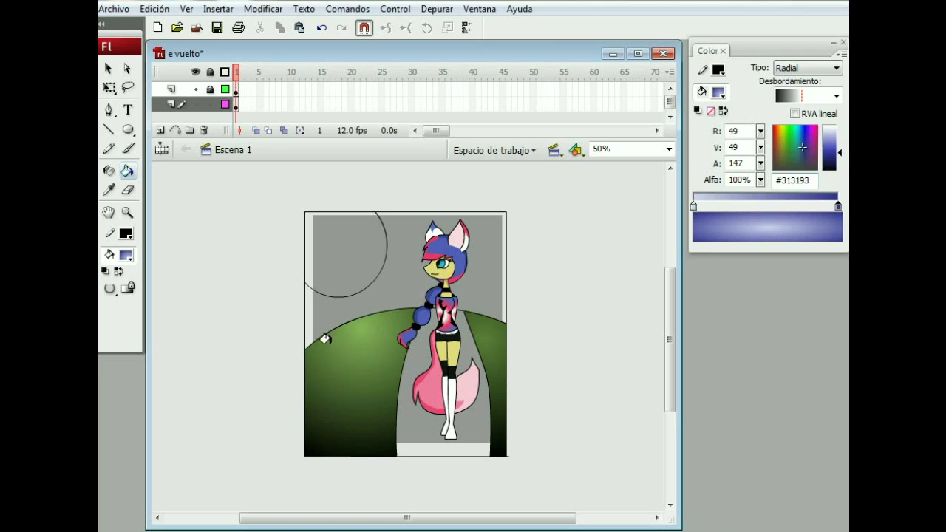
# Try filling the sky around the moon outline with the blue radial gradient.
pyautogui.click(354, 301)
pyautogui.click(391, 263)
pyautogui.click(355, 272)
pyautogui.hotkey('ctrl', 'z')
# Erase the moon's outline and fill the whole sky with the blue radial gradient.
pyautogui.click(128, 189)
pyautogui.click(375, 297)
pyautogui.click(366, 288)
pyautogui.click(127, 171)
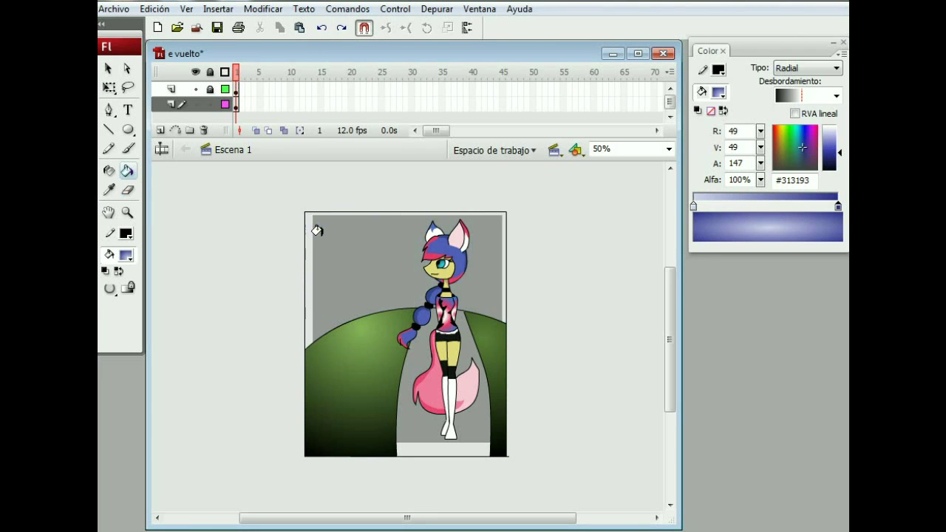
pyautogui.click(316, 231)
# Draw a new moon circle over the sky's upper left corner and fill it with a white to light grey (#CCCCCC) radial gradient.
pyautogui.click(128, 130)
pyautogui.click(105, 270)
pyautogui.moveTo(298, 288); pyautogui.dragTo(377, 203)
pyautogui.click(128, 171)
pyautogui.click(807, 67)
pyautogui.click(792, 113)
pyautogui.click(839, 206)
pyautogui.moveTo(840, 171); pyautogui.dragTo(841, 134)
pyautogui.click(336, 244)
pyautogui.press('e')
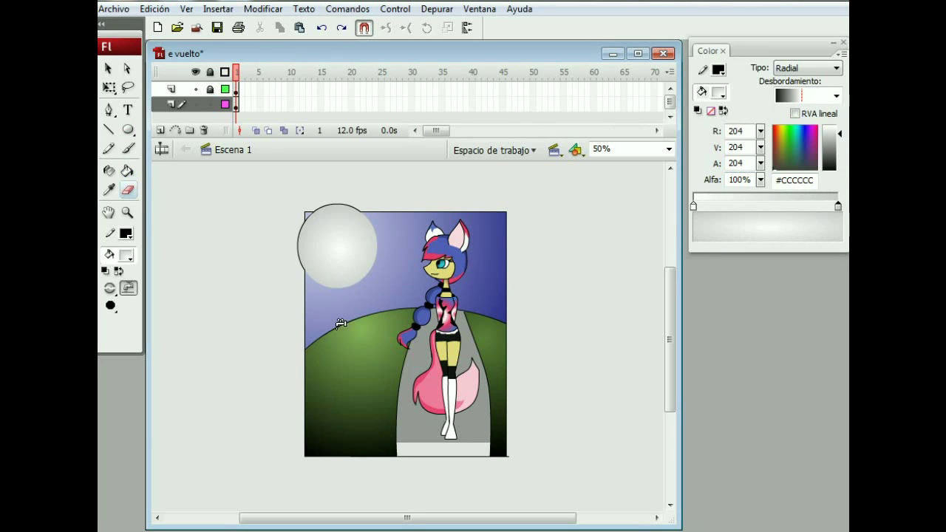
# Fill the path with a radial gradient from pale yellow to very dark brown (#1A1709).
pyautogui.click(128, 170)
pyautogui.click(719, 92)
pyautogui.click(712, 257)
pyautogui.click(693, 206)
pyautogui.click(780, 141)
pyautogui.moveTo(839, 126); pyautogui.dragTo(839, 158)
pyautogui.click(838, 206)
pyautogui.click(784, 141)
pyautogui.click(779, 148)
pyautogui.click(693, 206)
pyautogui.moveTo(838, 206); pyautogui.dragTo(834, 206)
pyautogui.moveTo(840, 159); pyautogui.dragTo(839, 167)
pyautogui.click(427, 319)
pyautogui.click(420, 327)
# Erase the black inner outlines between the path, hill and sky, undoing unwanted erasures.
pyautogui.click(127, 190)
pyautogui.click(401, 380)
pyautogui.click(469, 318)
pyautogui.hotkey('ctrl', 'z')
pyautogui.click(669, 149)
pyautogui.click(627, 224)
pyautogui.click(623, 262)
pyautogui.click(630, 265)
pyautogui.click(304, 9)
pyautogui.click(325, 203)
pyautogui.click(322, 28)
pyautogui.click(322, 28)
pyautogui.click(637, 269)
pyautogui.click(300, 29)
pyautogui.click(324, 28)
pyautogui.click(324, 28)
pyautogui.click(639, 283)
pyautogui.click(669, 150)
pyautogui.click(627, 214)
# Preview the finished scene in a separate player window and close the preview.
pyautogui.moveTo(670, 347); pyautogui.dragTo(668, 330)
pyautogui.click(113, 9)
pyautogui.moveTo(324, 327)
pyautogui.click(411, 344)
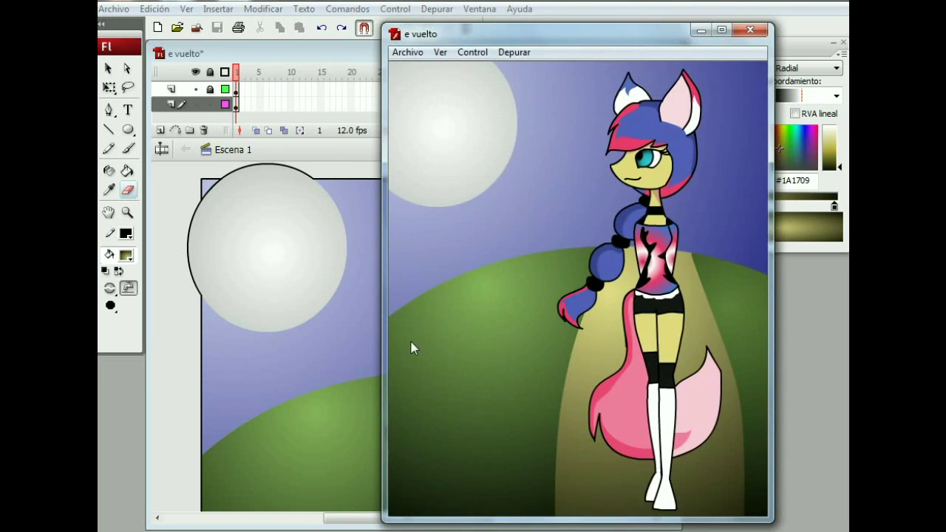
pyautogui.click(765, 26)
# Hide the background layer and make the unlocked figure layer active for adding text.
pyautogui.click(200, 107)
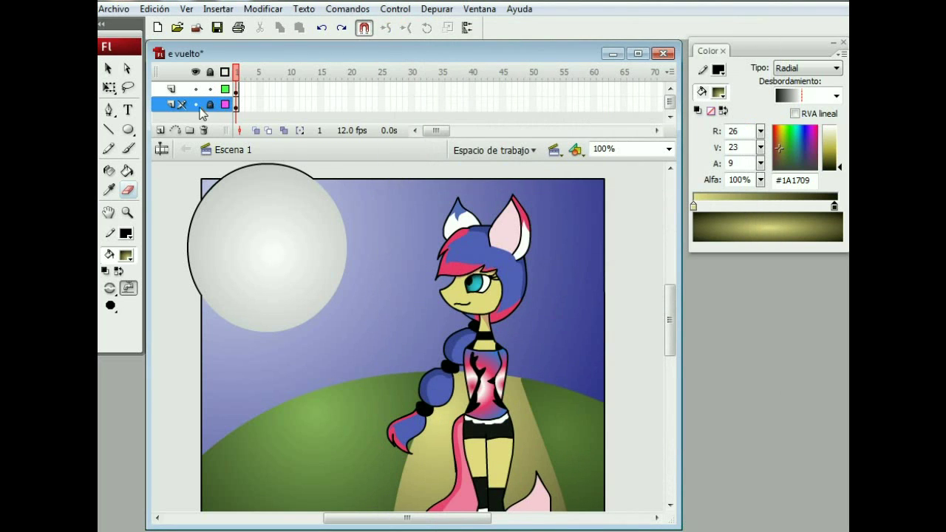
pyautogui.click(196, 104)
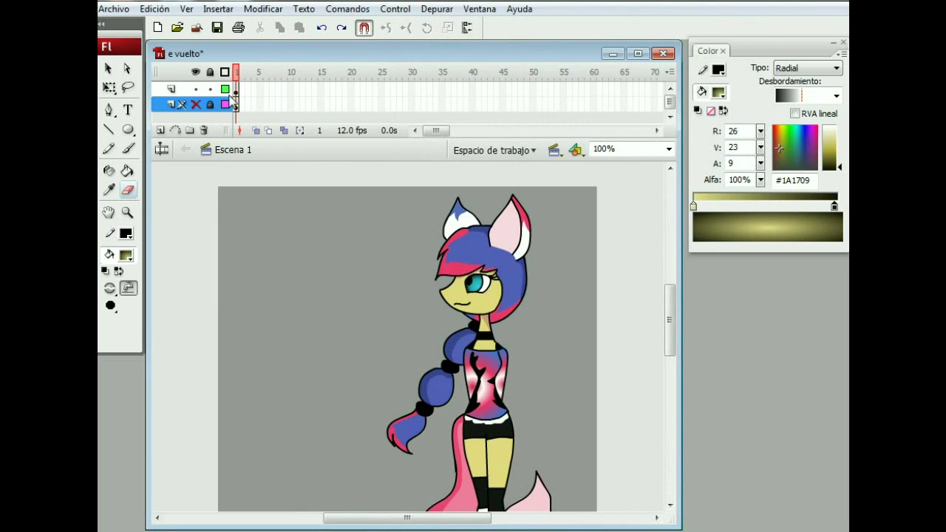
pyautogui.press('t')
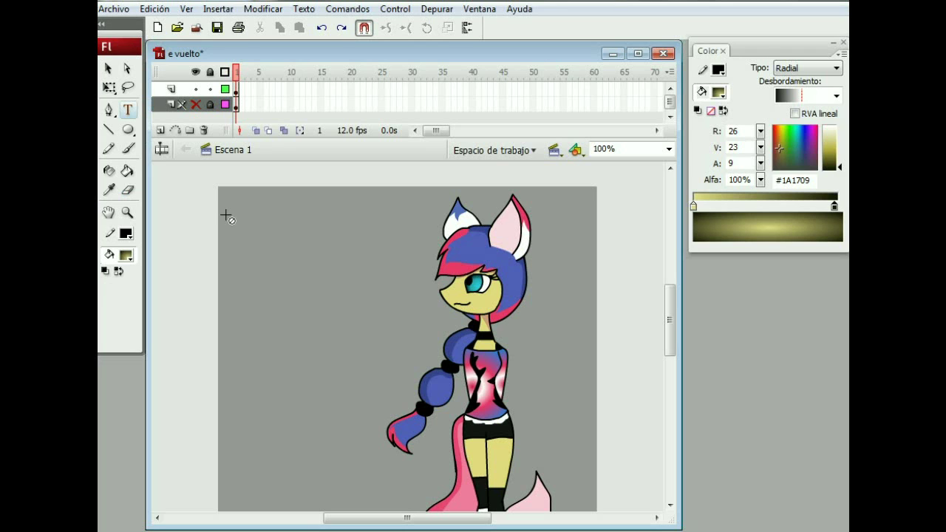
pyautogui.click(237, 91)
pyautogui.click(210, 91)
pyautogui.click(198, 103)
pyautogui.click(199, 103)
pyautogui.click(211, 89)
pyautogui.click(340, 210)
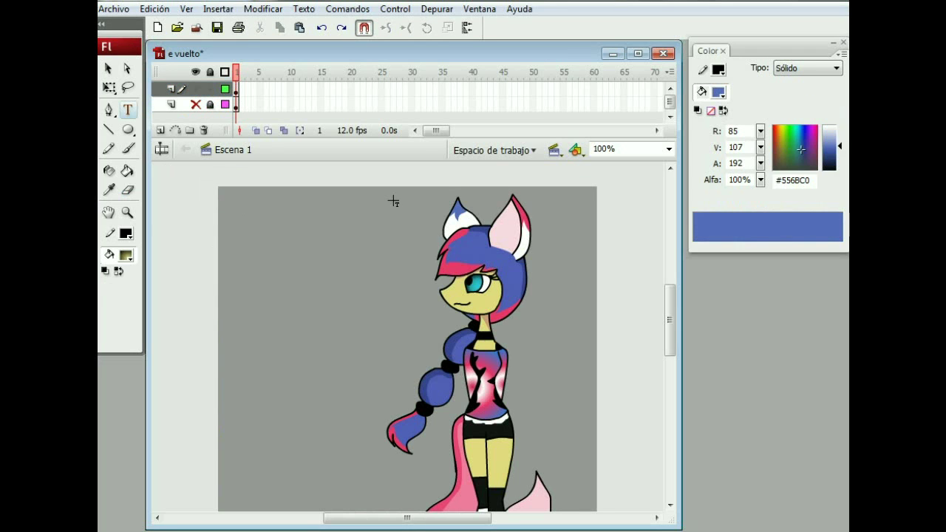
# Check the recipient's channel name in the YouTube notifications in the browser and return to Flash.
pyautogui.scroll(-5, 281, 458)
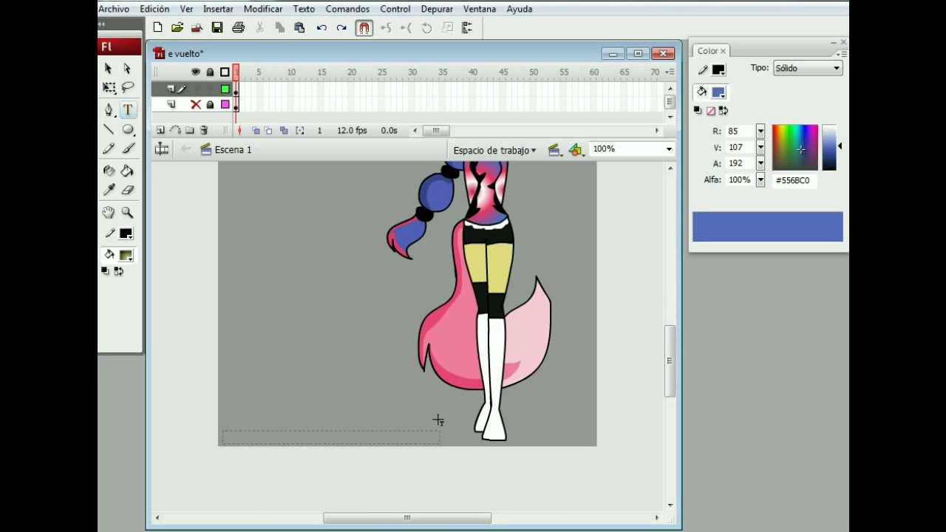
pyautogui.hotkey('alt', 'Tab')
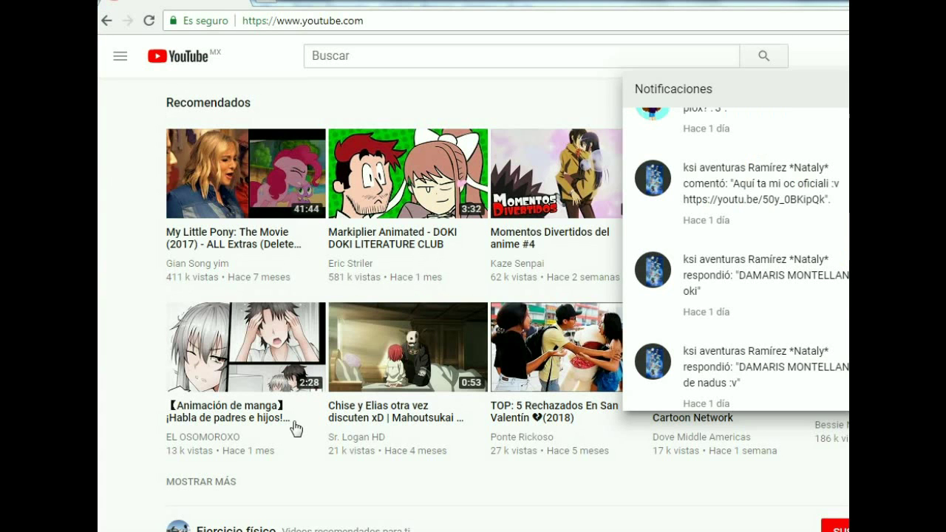
pyautogui.hotkey('alt', 'Tab')
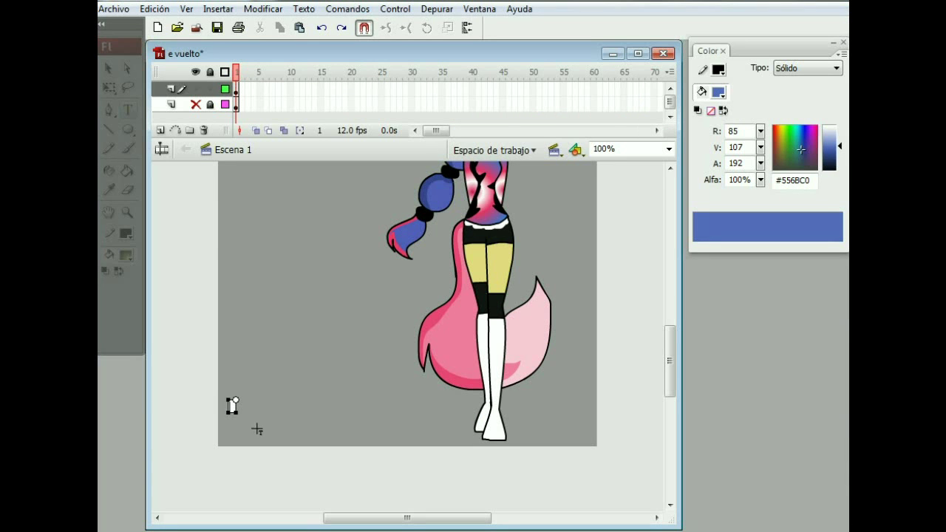
# Create a wide text box near the stage's lower left corner and set the text colour to black (#000000).
pyautogui.moveTo(222, 422); pyautogui.dragTo(372, 435)
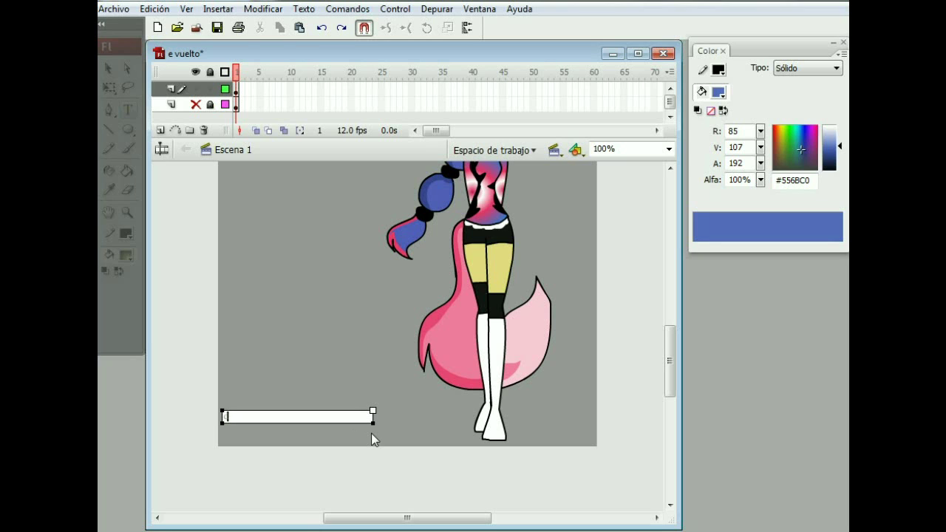
pyautogui.press('BackSpace')
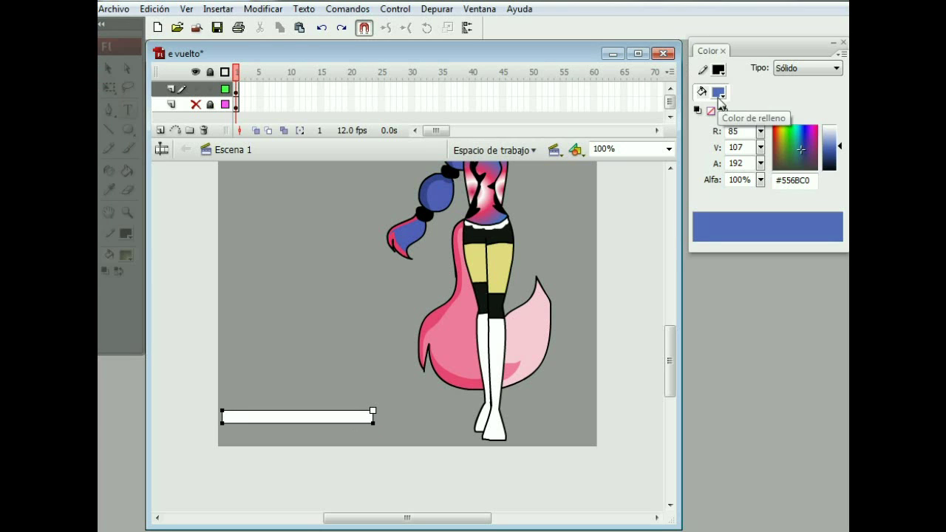
pyautogui.click(719, 95)
pyautogui.click(698, 142)
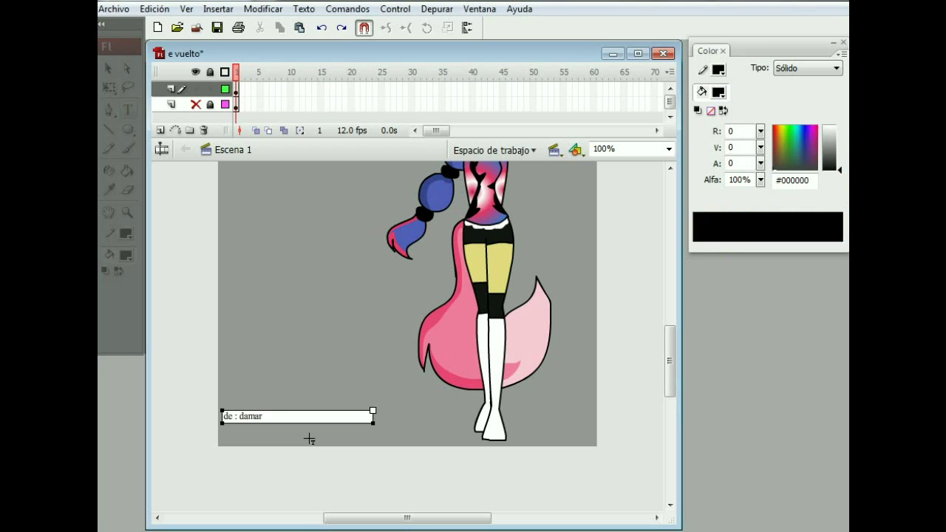
# Write a two-line "de :" and "para :" dedication with the sender's and recipient's names and move it into the stage corner.
pyautogui.press('Return')
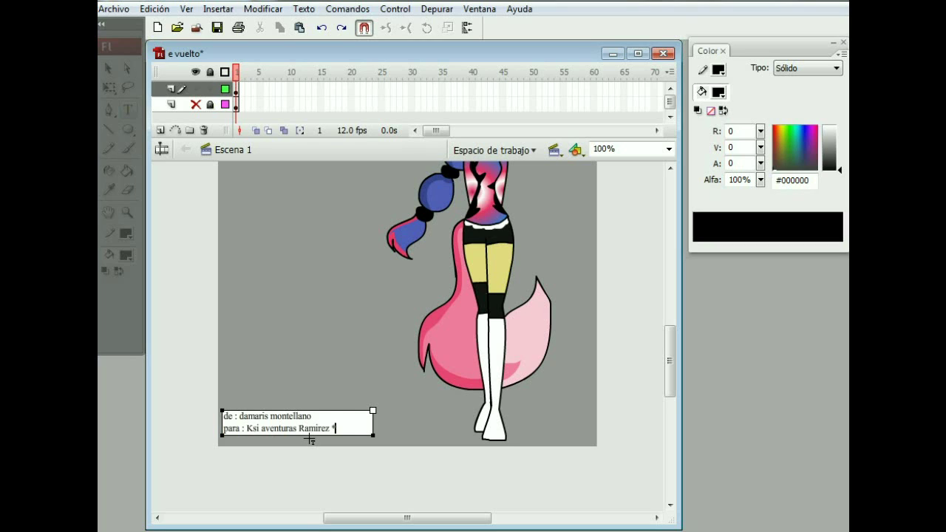
pyautogui.write('Nataly*')
pyautogui.moveTo(339, 435); pyautogui.dragTo(336, 443)
pyautogui.click(338, 474)
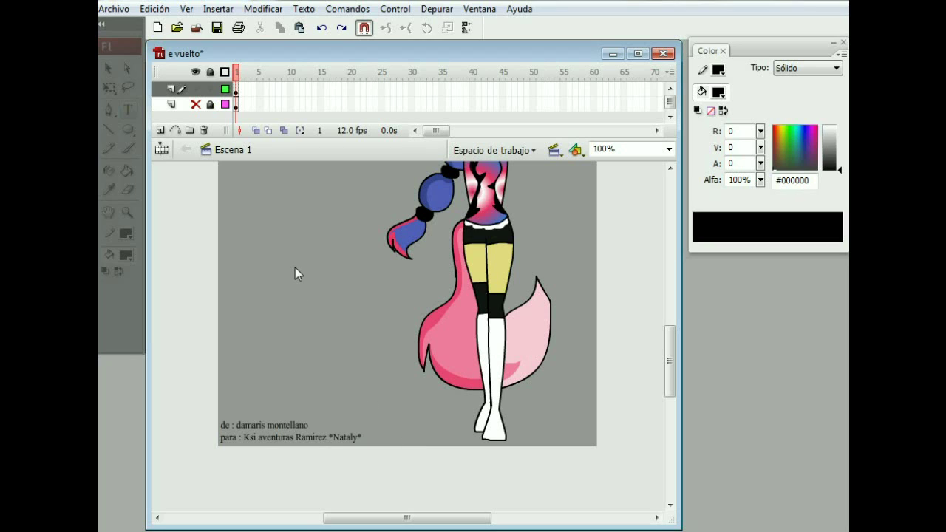
# Show the hidden background layer again behind the figure and dedication.
pyautogui.click(195, 104)
pyautogui.moveTo(668, 364); pyautogui.dragTo(668, 337)
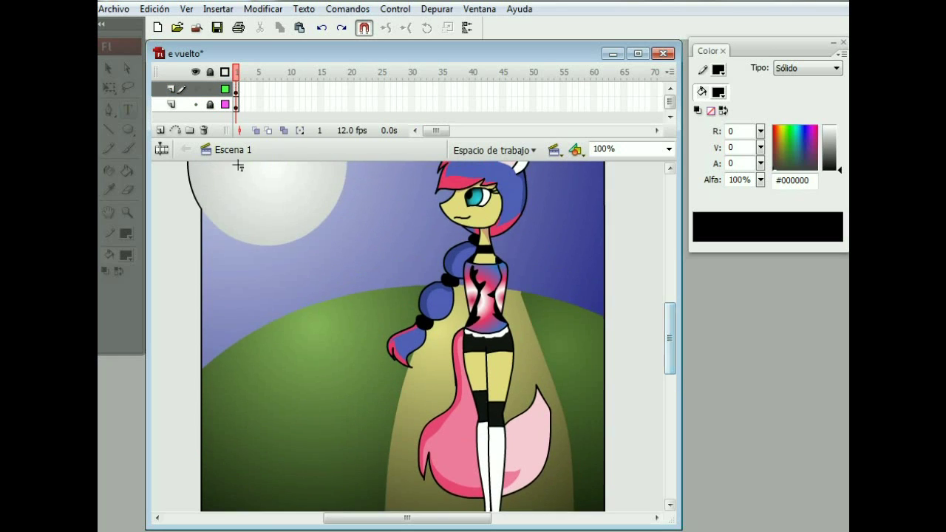